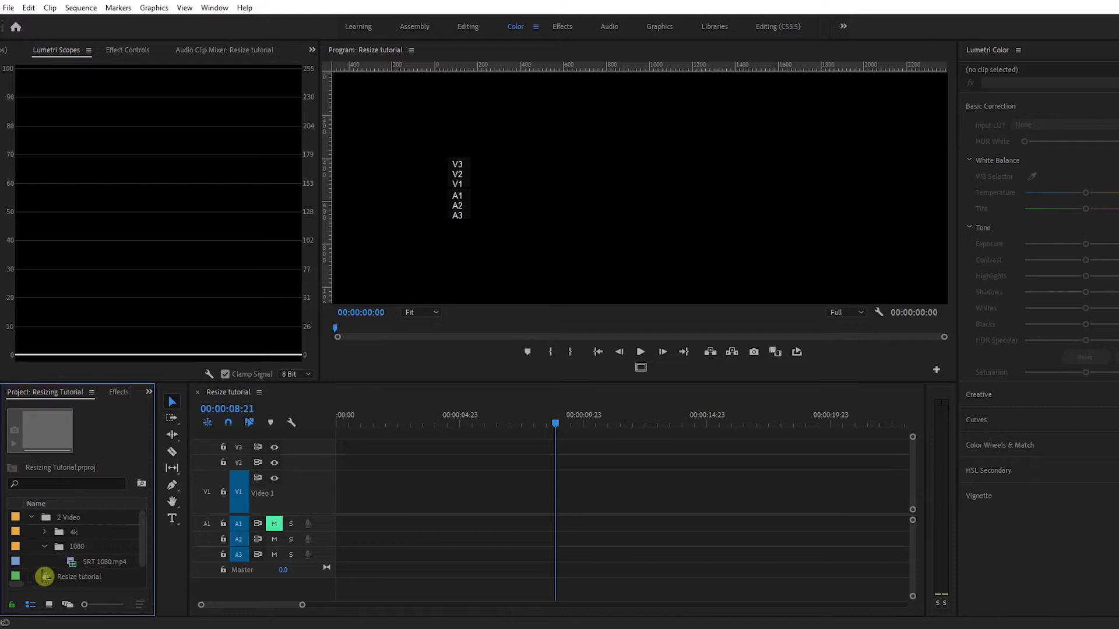
- Switch the workspace from Color to Editing through the Window > Workspaces menu
{"action": "left_click", "coordinate": [216, 8]}
{"action": "mouse_move", "coordinate": [356, 23]}
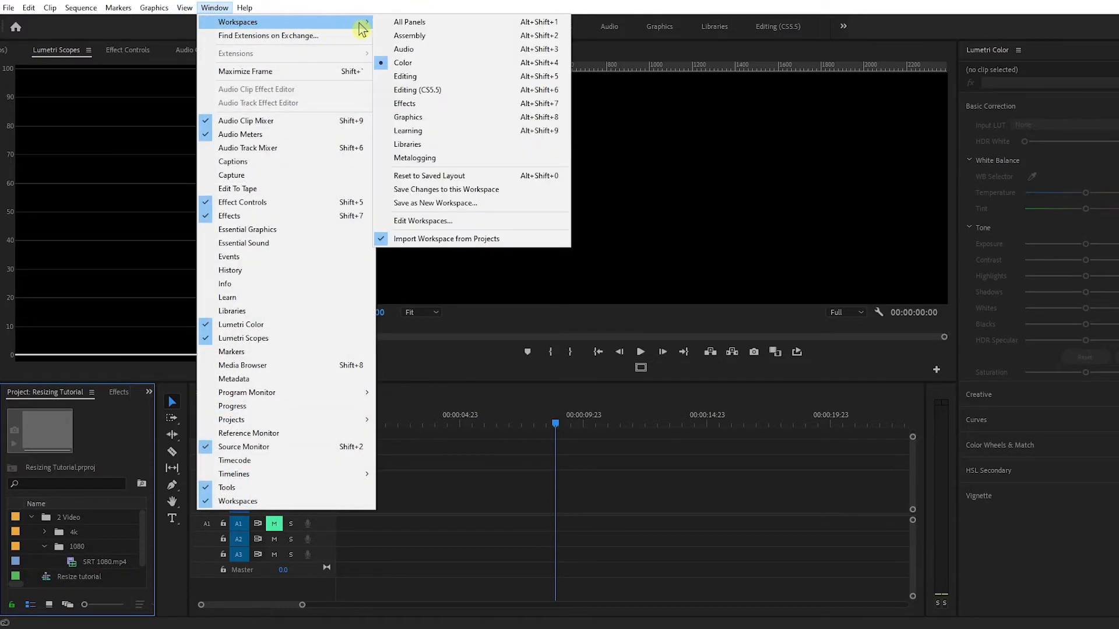
{"action": "left_click", "coordinate": [415, 77]}
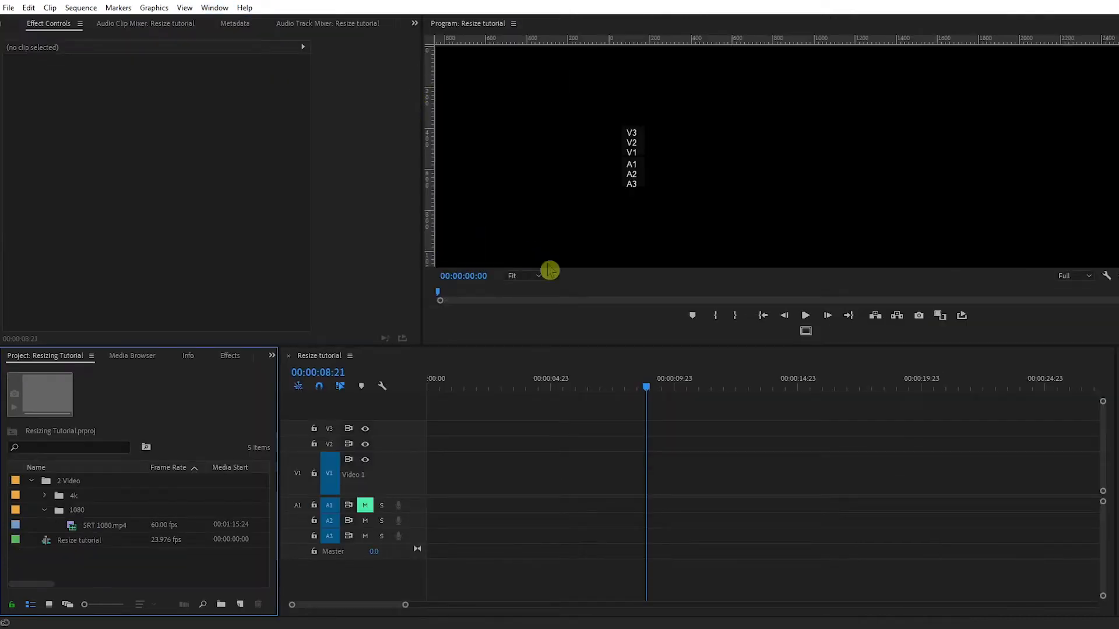
- Widen the Program monitor by dragging the panel divider to the left
{"action": "left_click_drag", "start_coordinate": [421, 316], "coordinate": [312, 303]}
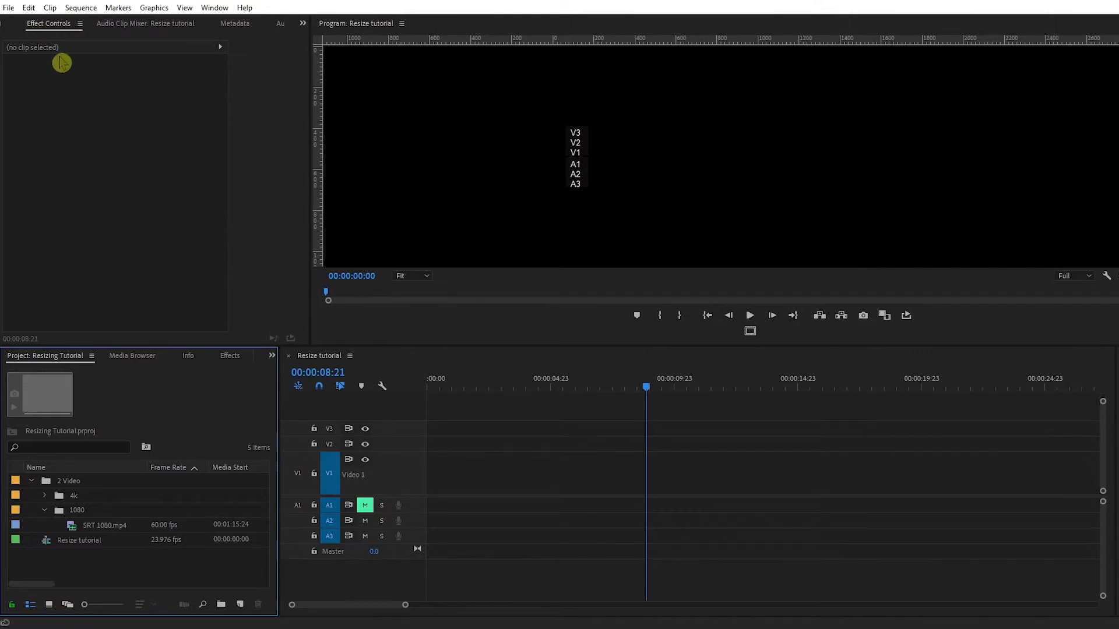
{"action": "left_click", "coordinate": [303, 24]}
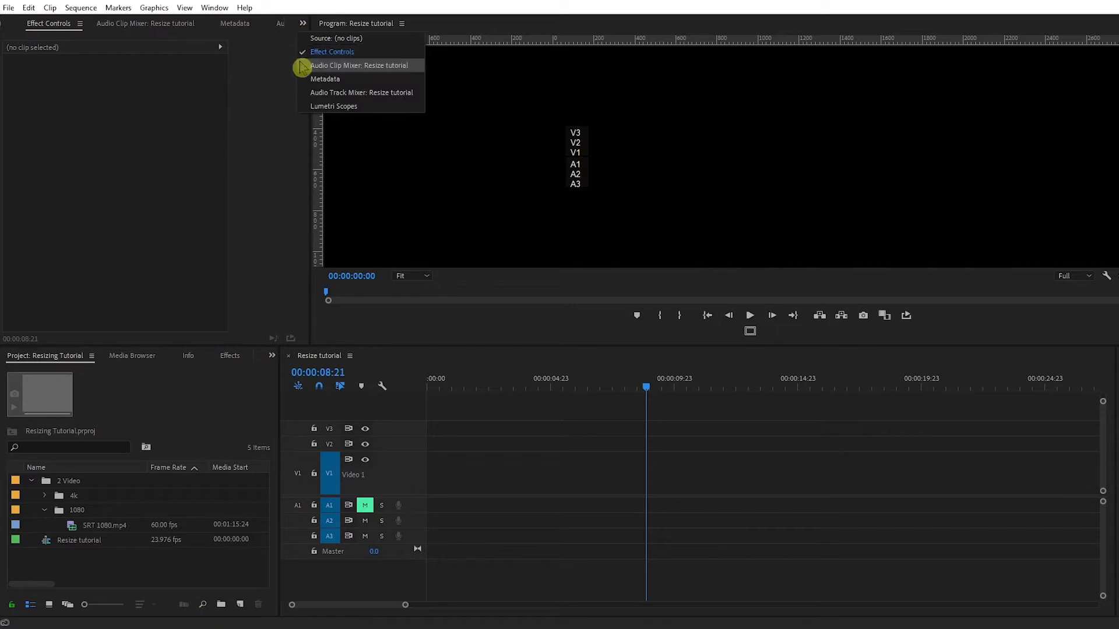
{"action": "left_click", "coordinate": [215, 8]}
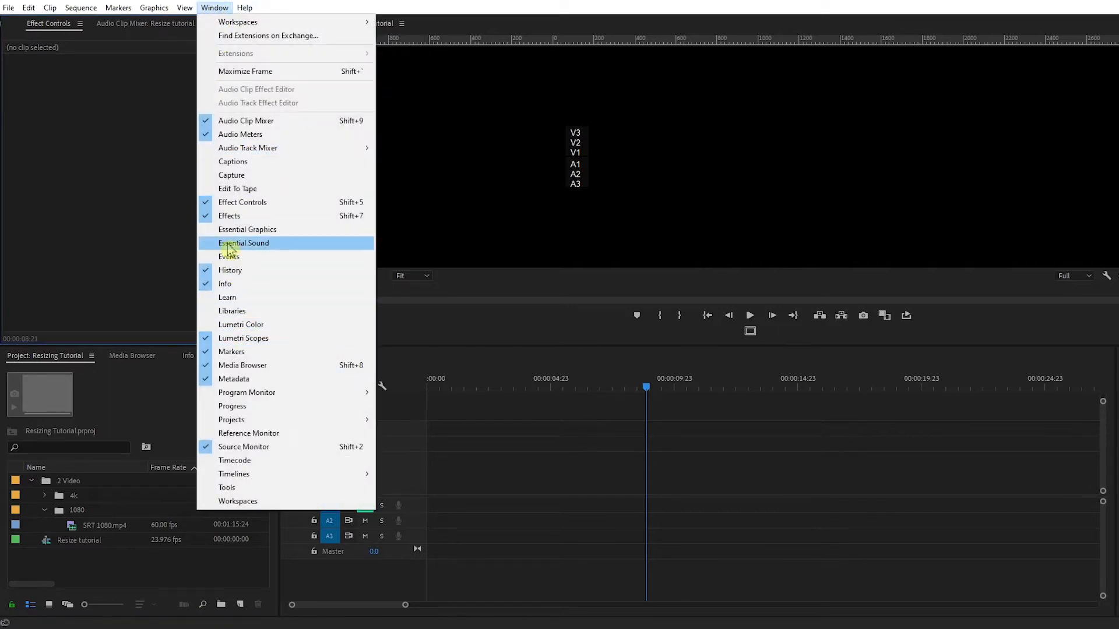
{"action": "left_click", "coordinate": [460, 10]}
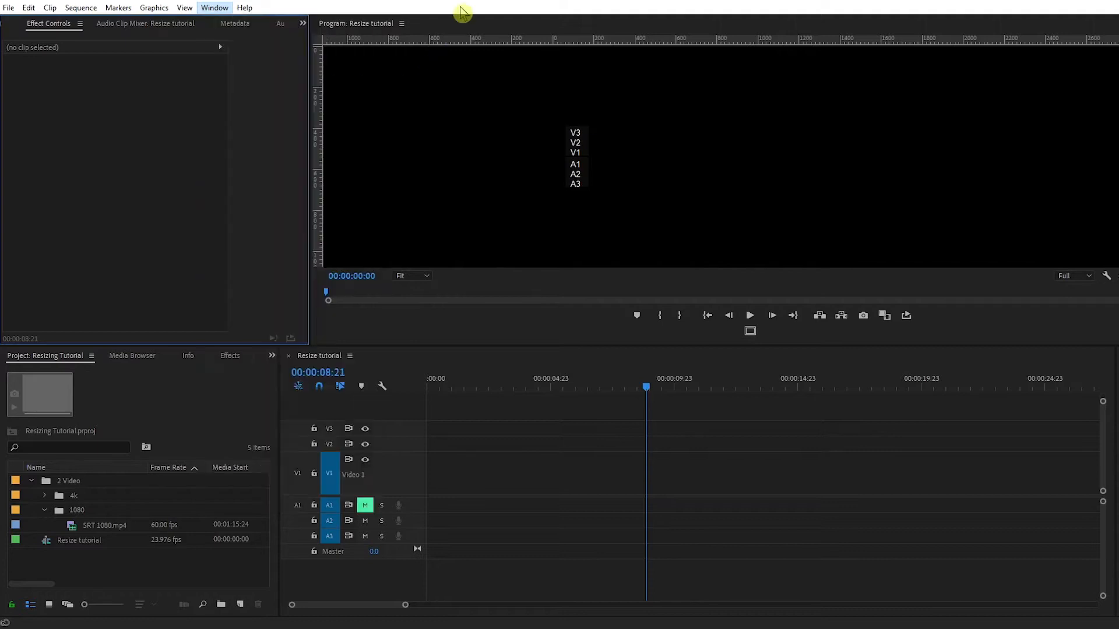
- Bring Effect Controls to the front and select SRT 1080.mp4 to show its 1920x1080 details
{"action": "left_click", "coordinate": [303, 24]}
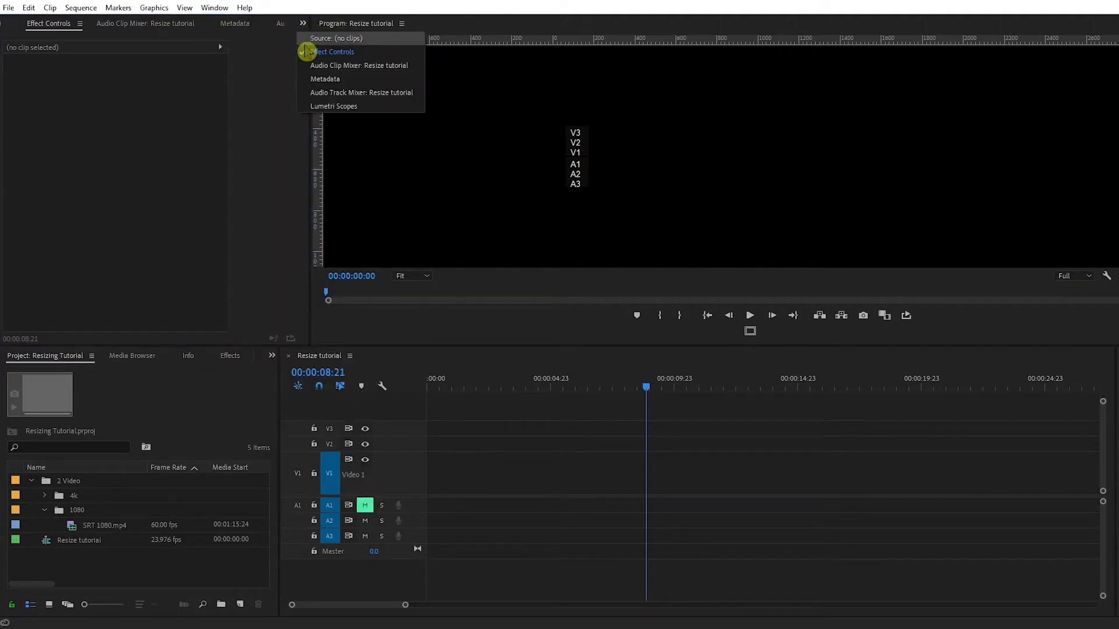
{"action": "left_click", "coordinate": [305, 52]}
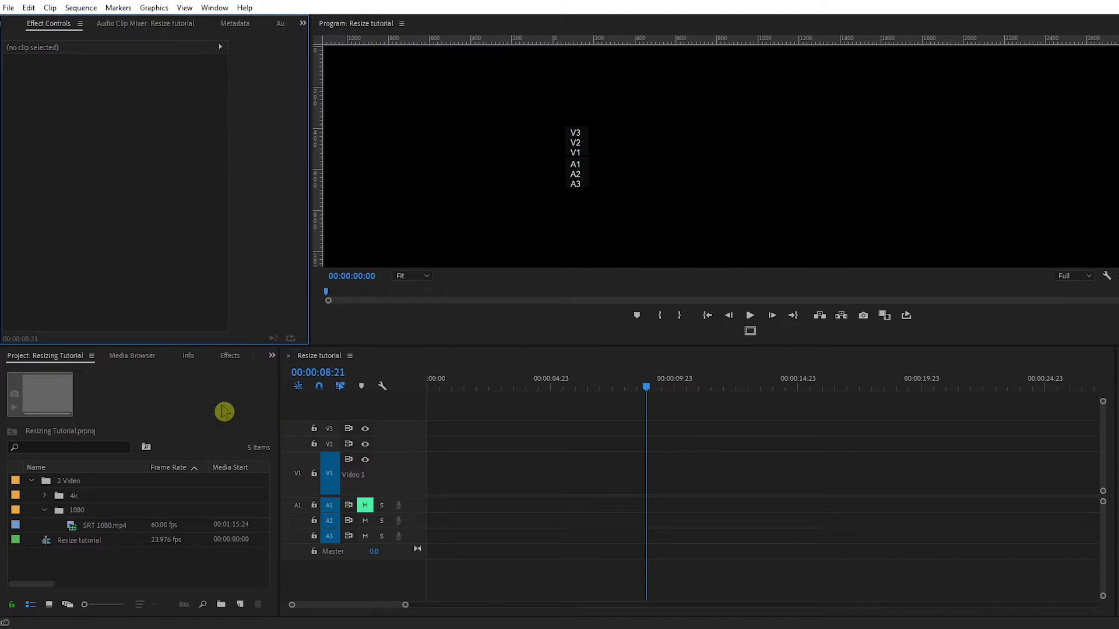
{"action": "left_click", "coordinate": [72, 527]}
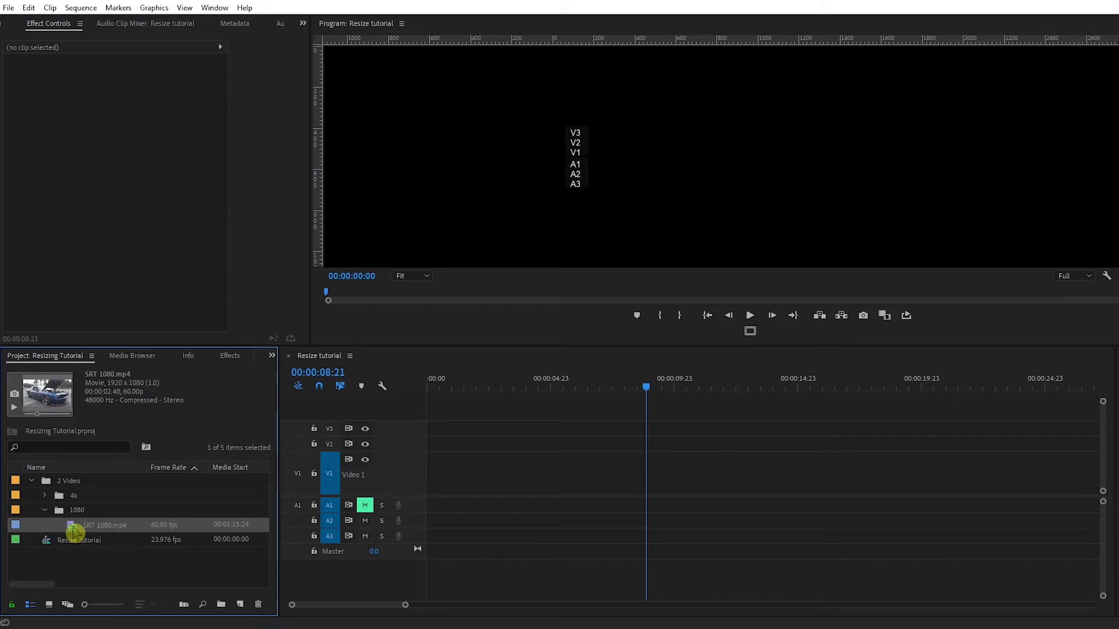
- Drop SRT 1080.mp4 onto V1 and choose Keep existing settings in the mismatch warning
{"action": "left_click_drag", "start_coordinate": [75, 531], "coordinate": [601, 511]}
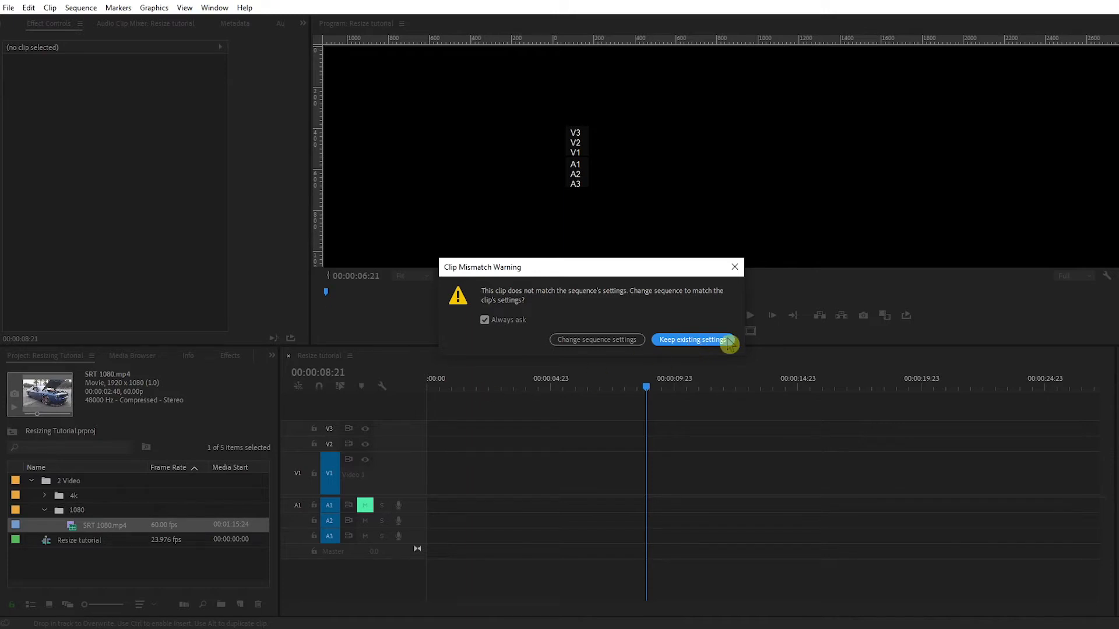
{"action": "left_click", "coordinate": [689, 344]}
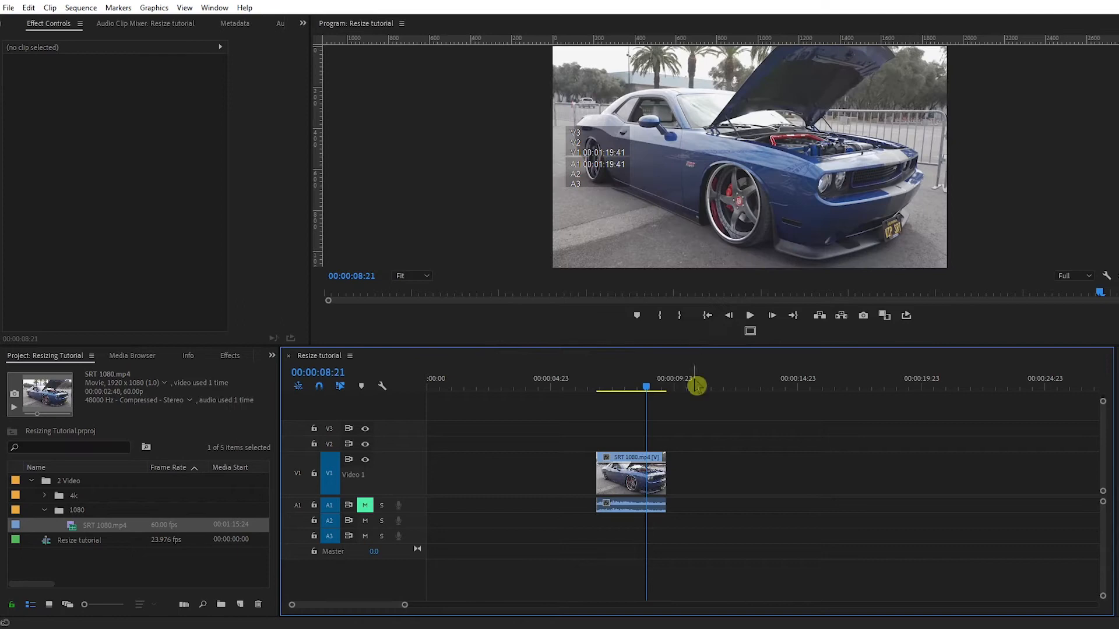
- Select the car clip and confirm Sequence Settings show a 1920x1080, 23.976 fps frame
{"action": "left_click", "coordinate": [638, 478]}
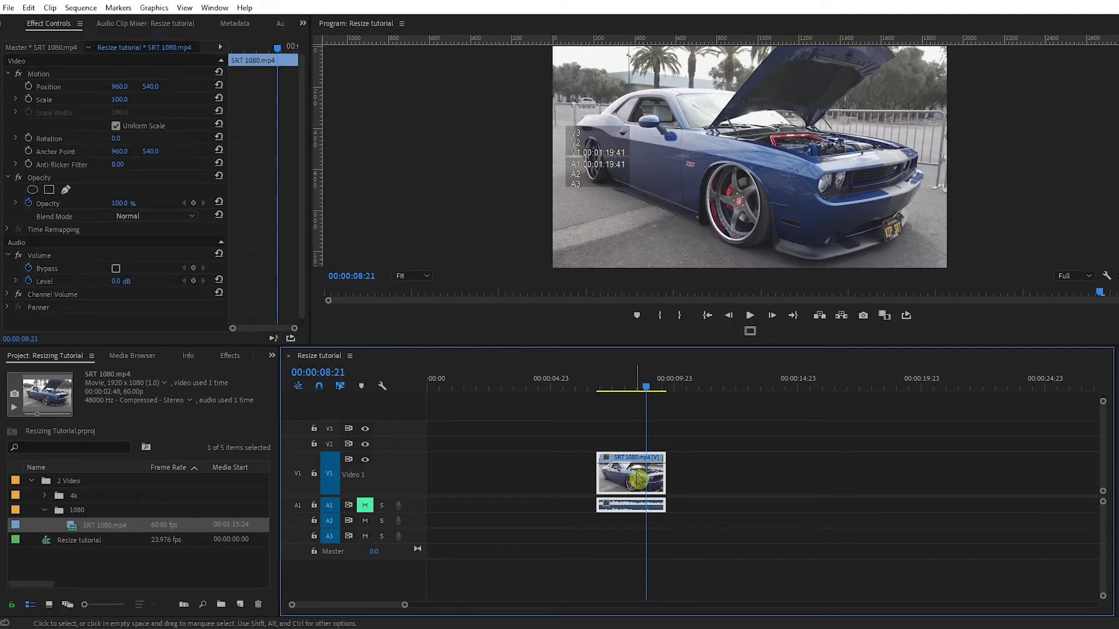
{"action": "left_click", "coordinate": [81, 8]}
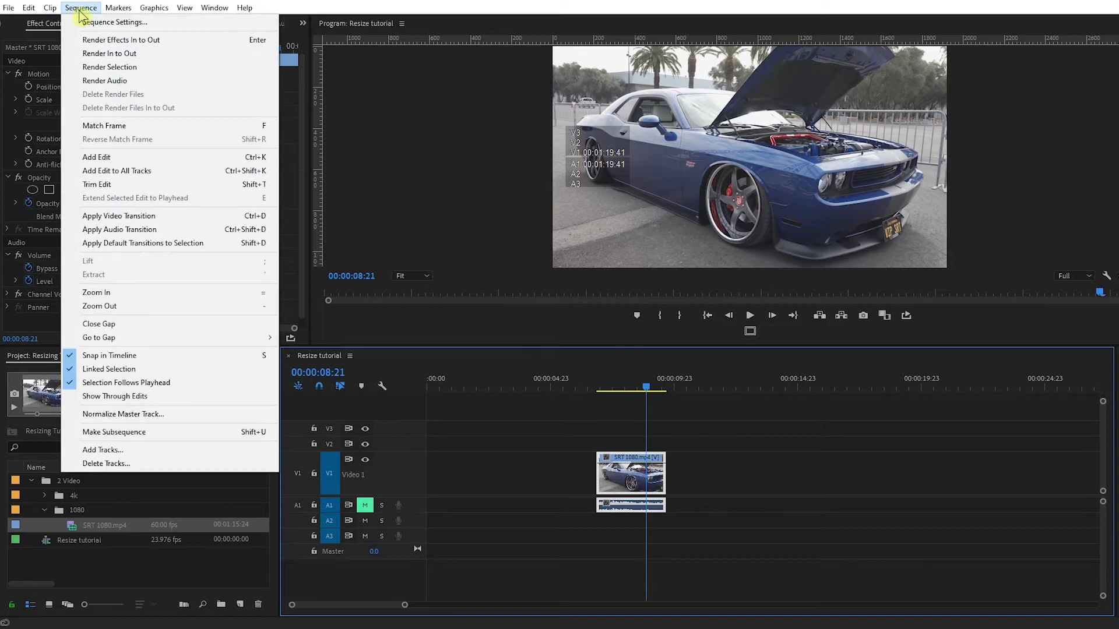
{"action": "left_click", "coordinate": [112, 27]}
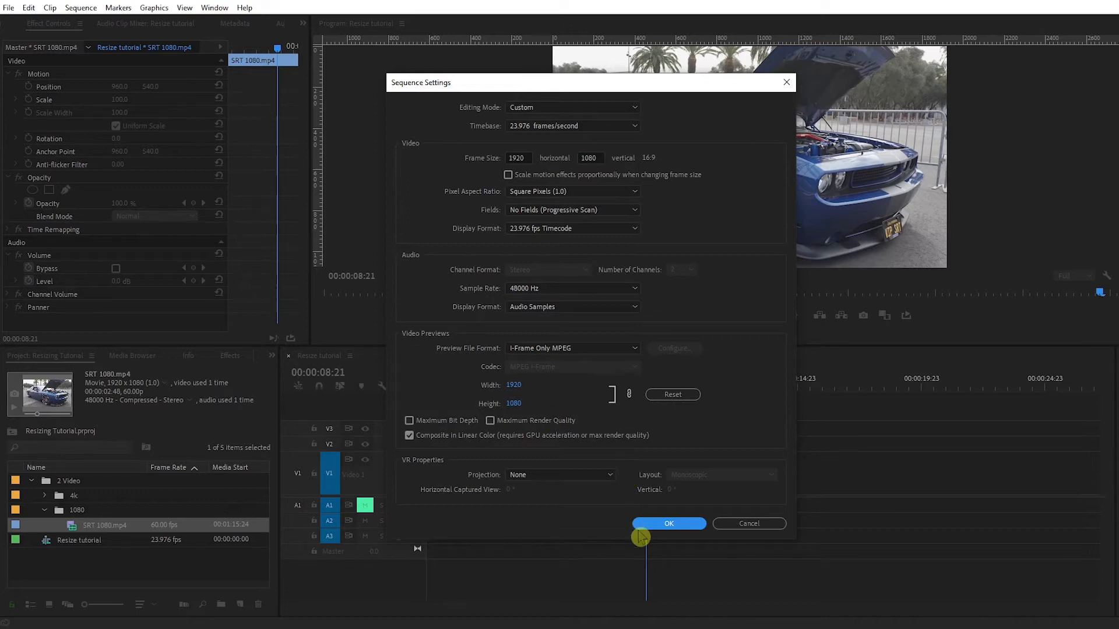
{"action": "left_click", "coordinate": [667, 524]}
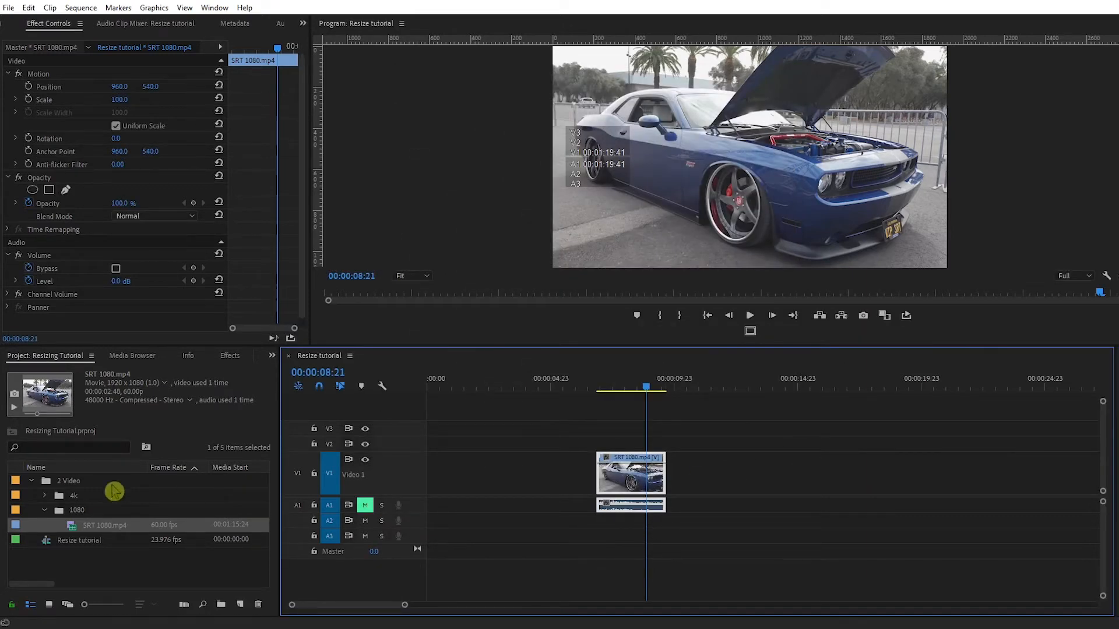
- Add C0060.MP4 from the 4k bin to the timeline right after the SRT clip
{"action": "left_click", "coordinate": [45, 496]}
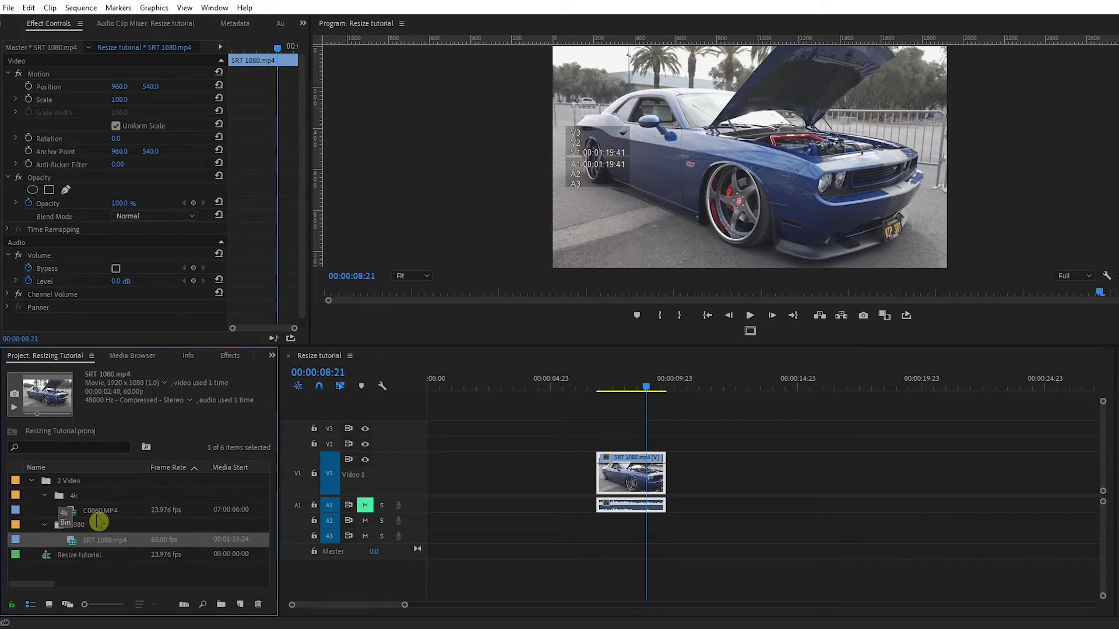
{"action": "left_click", "coordinate": [72, 511]}
{"action": "left_click_drag", "start_coordinate": [76, 517], "coordinate": [679, 509]}
{"action": "left_click", "coordinate": [687, 387]}
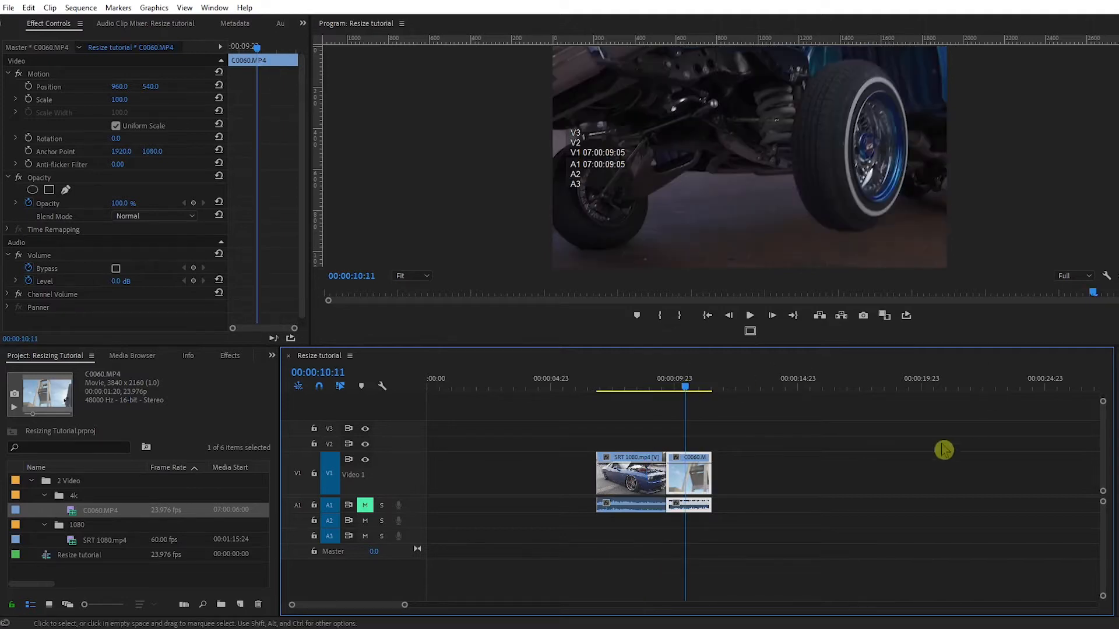
- Check C0060.MP4's Properties to confirm its 3840x2160 image size
{"action": "right_click", "coordinate": [704, 482]}
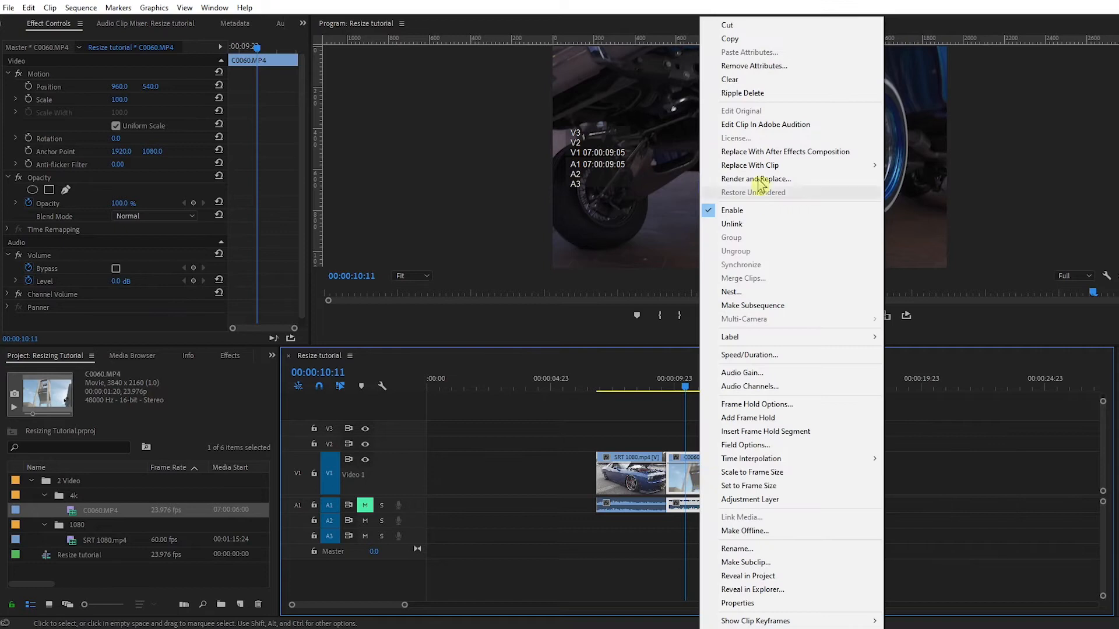
{"action": "left_click", "coordinate": [767, 603]}
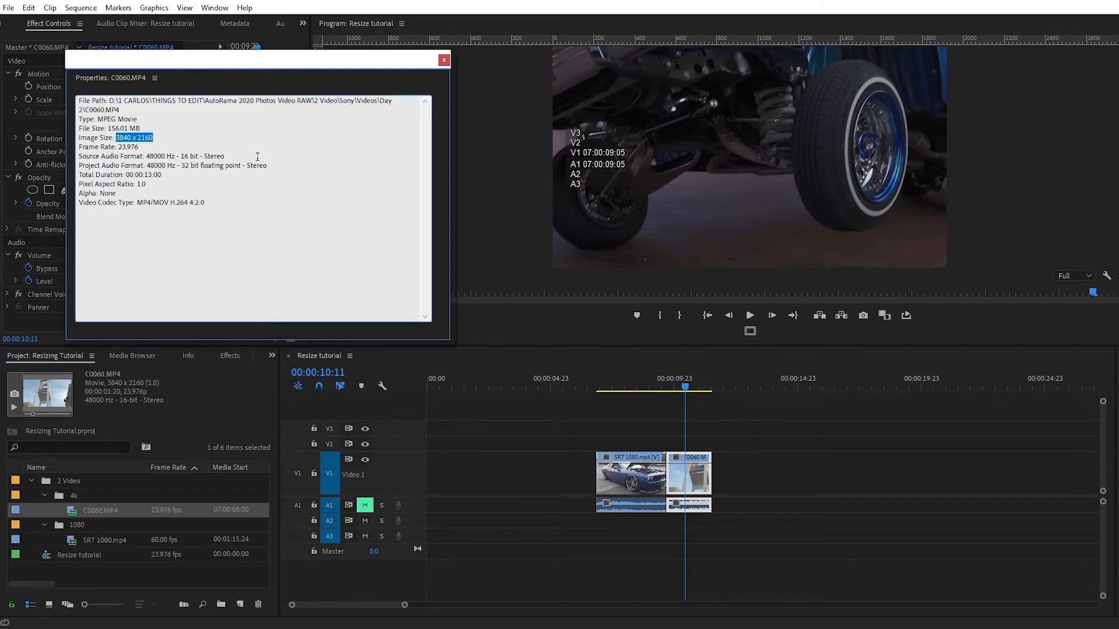
{"action": "left_click", "coordinate": [445, 60]}
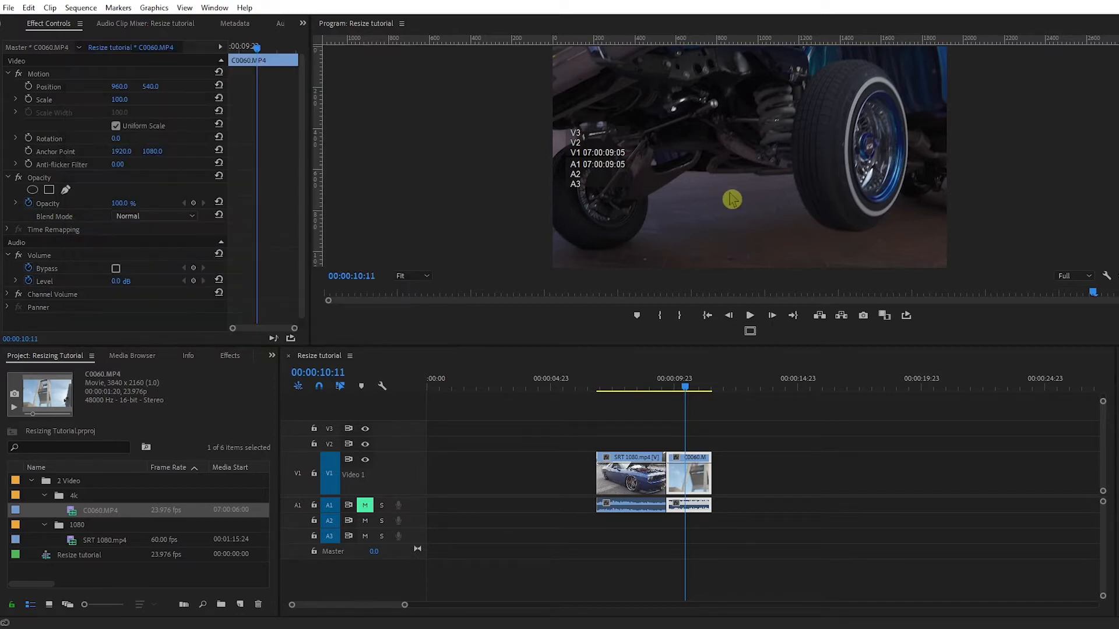
- Set C0060.MP4's Scale to 50 and scrub the playhead to preview both clips
{"action": "left_click", "coordinate": [689, 476]}
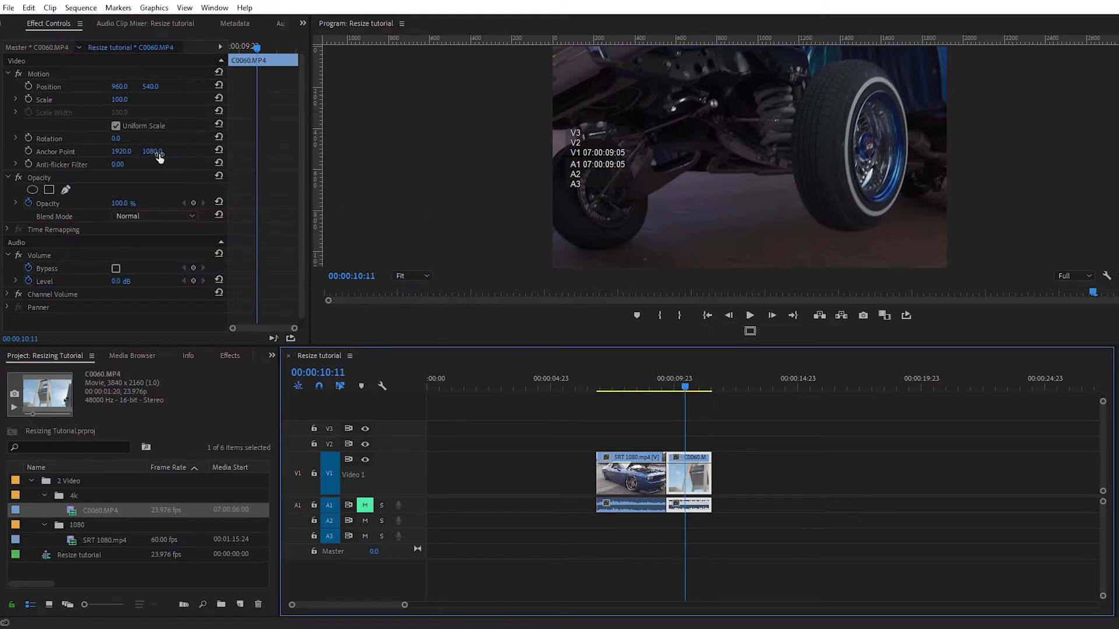
{"action": "left_click", "coordinate": [118, 103]}
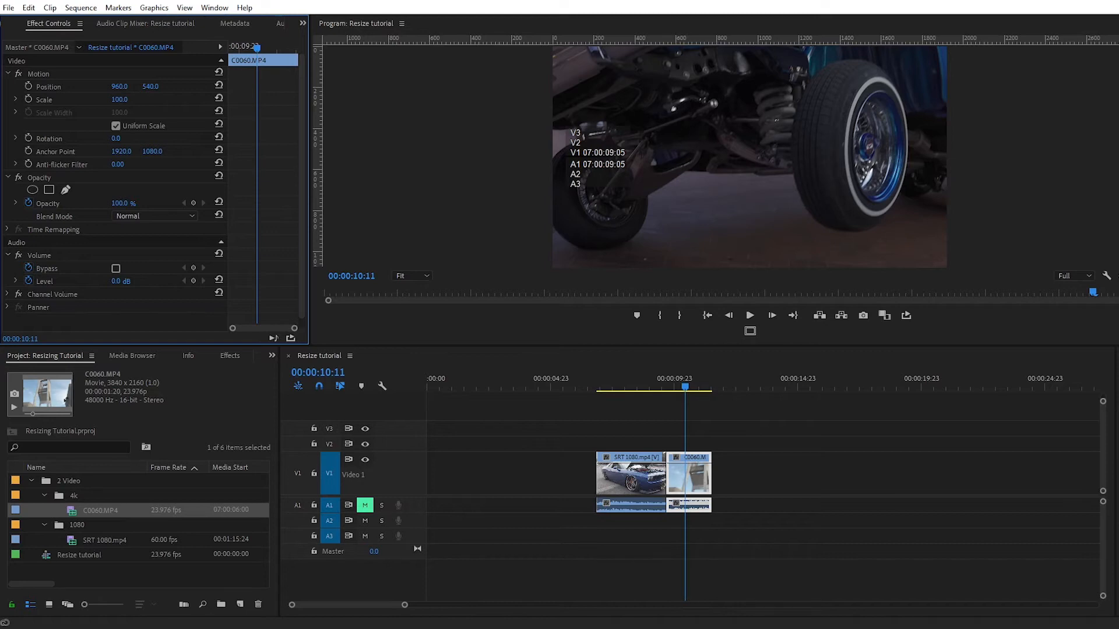
{"action": "left_click_drag", "start_coordinate": [119, 100], "coordinate": [90, 100]}
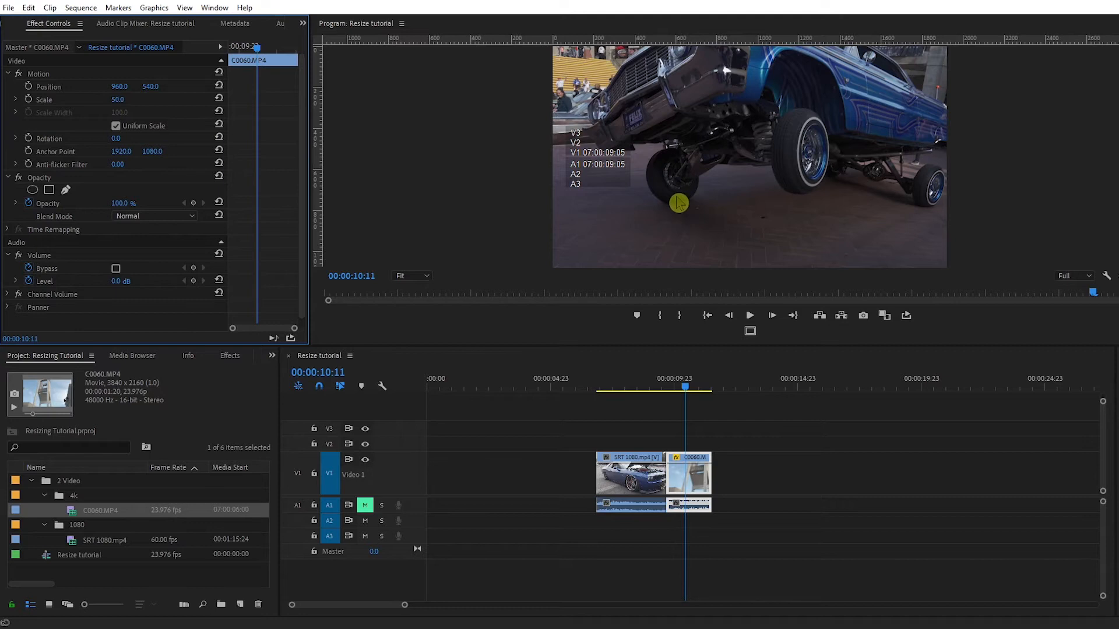
{"action": "mouse_move", "coordinate": [692, 395]}
{"action": "left_mouse_down"}
{"action": "mouse_move", "coordinate": [676, 394]}
{"action": "mouse_move", "coordinate": [698, 399]}
{"action": "mouse_move", "coordinate": [686, 391]}
{"action": "left_mouse_up"}
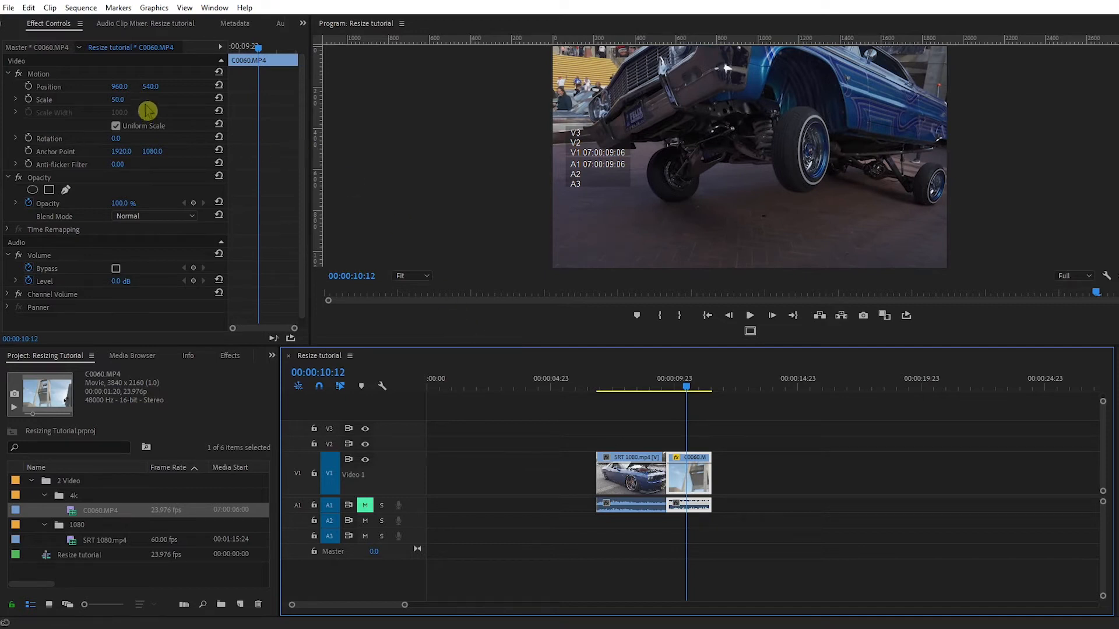
{"action": "left_click_drag", "start_coordinate": [691, 392], "coordinate": [706, 410]}
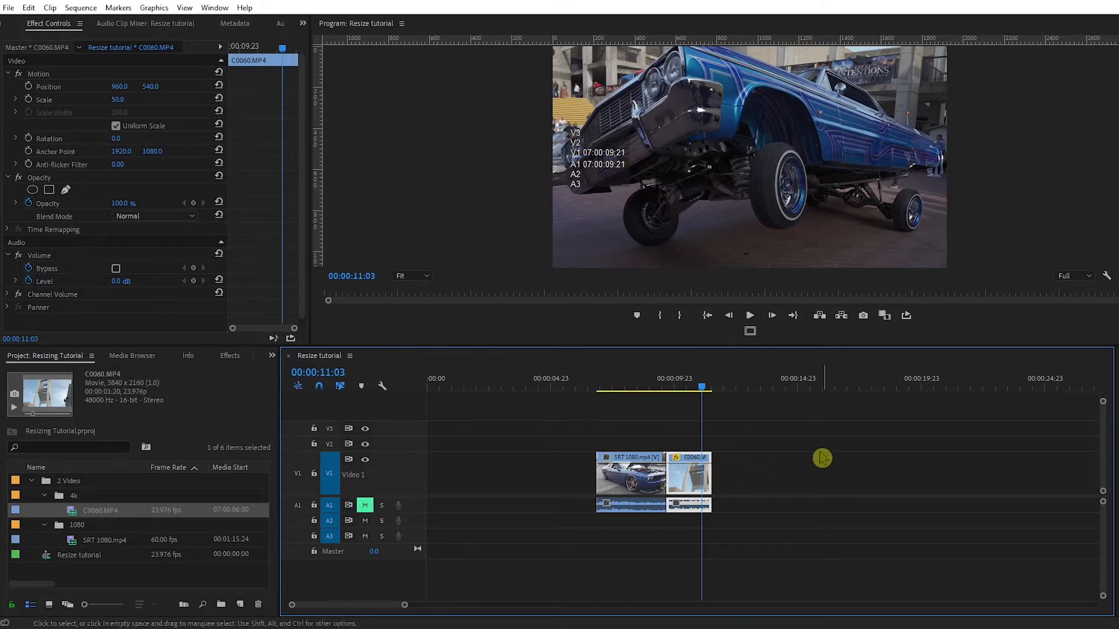
- Select both clips on the timeline and clear them
{"action": "left_click_drag", "start_coordinate": [761, 467], "coordinate": [618, 495]}
{"action": "right_click", "coordinate": [643, 483]}
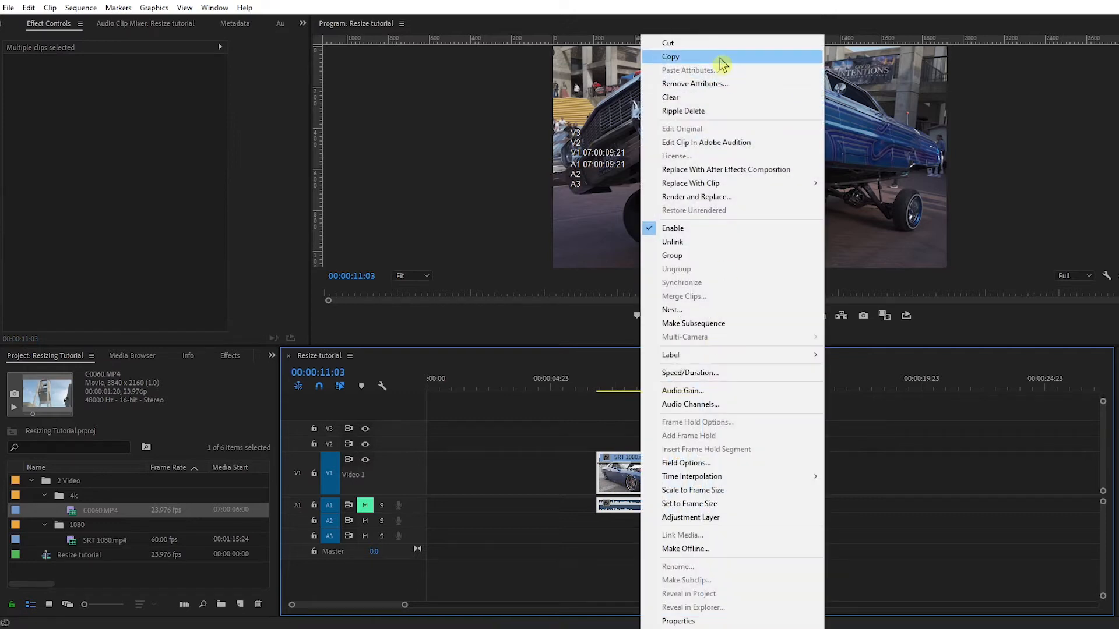
{"action": "left_click", "coordinate": [717, 98]}
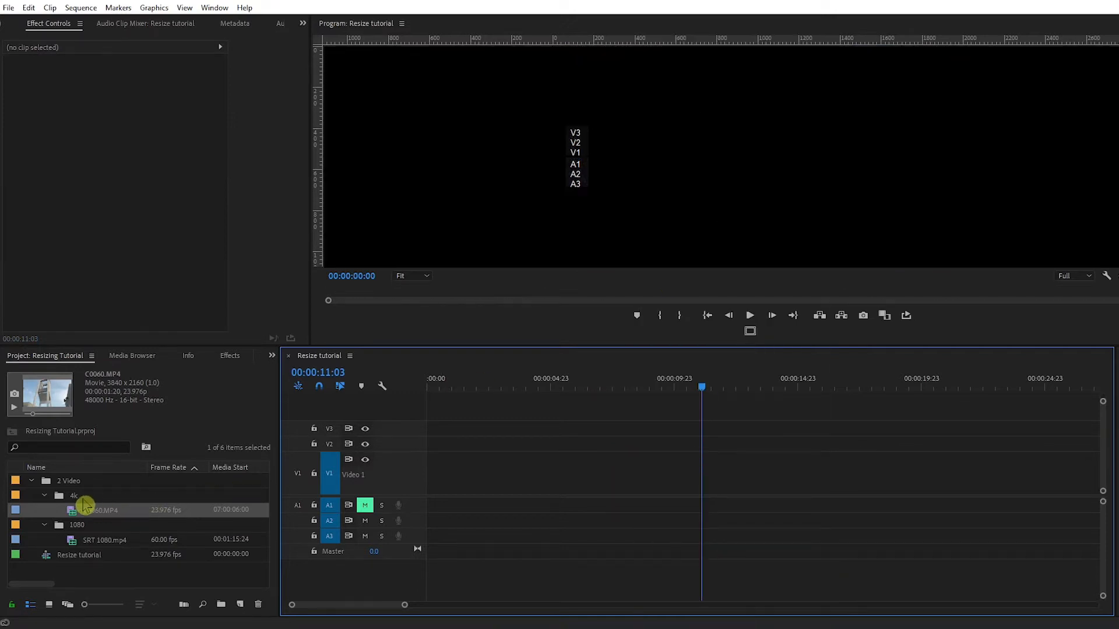
- Add C0060.MP4 to the empty timeline and change the sequence settings to match it
{"action": "left_click", "coordinate": [77, 517]}
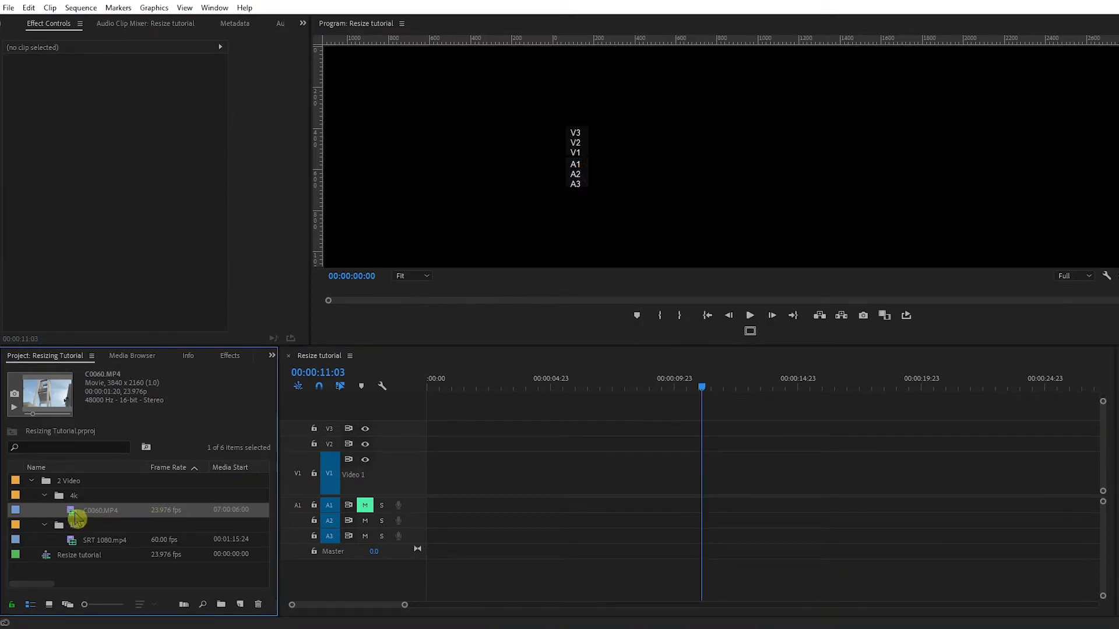
{"action": "double_click", "coordinate": [76, 518]}
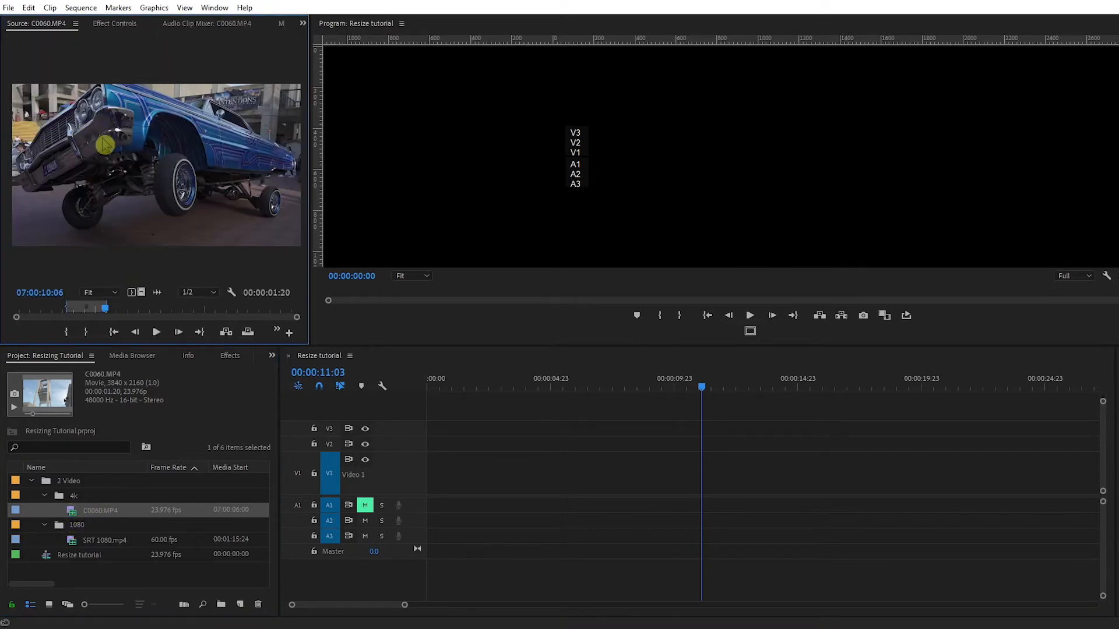
{"action": "left_click_drag", "start_coordinate": [75, 520], "coordinate": [604, 511]}
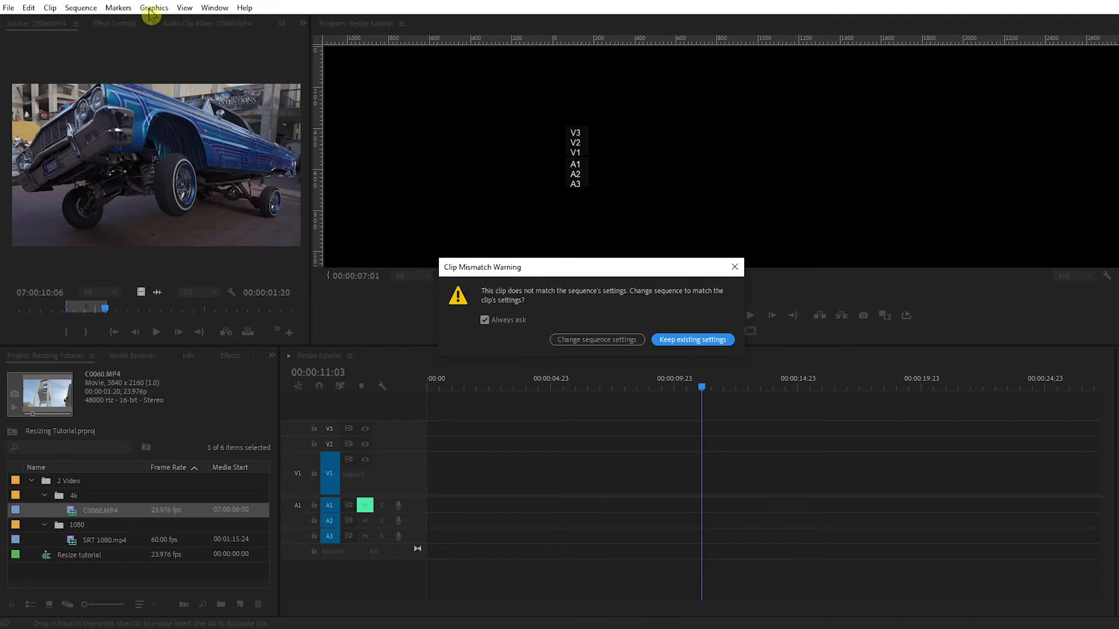
{"action": "left_click", "coordinate": [74, 13]}
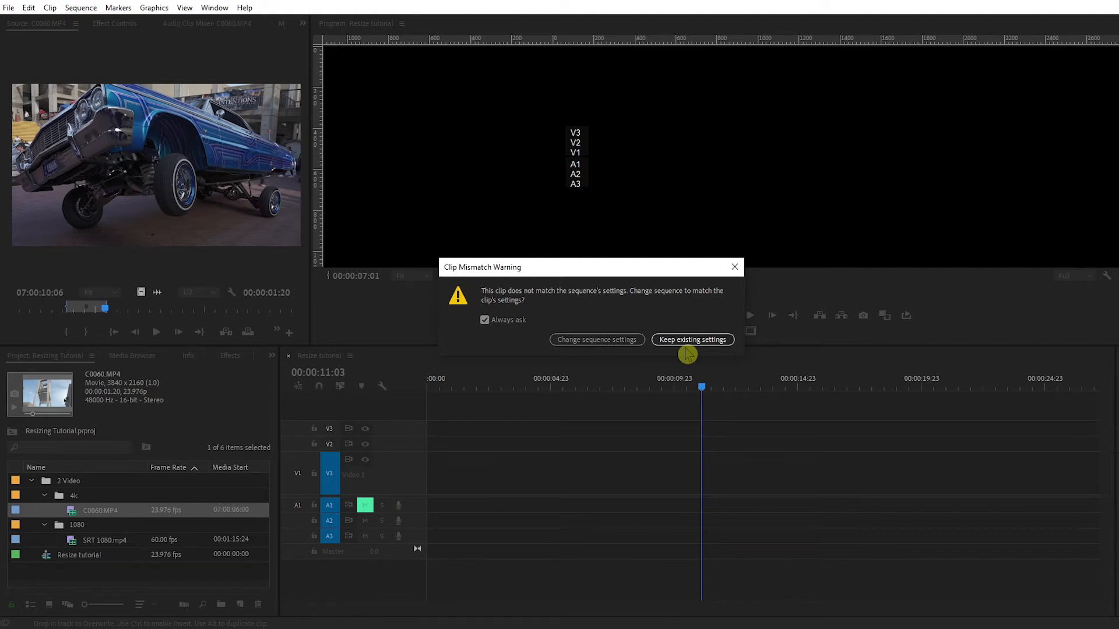
{"action": "left_click", "coordinate": [587, 345]}
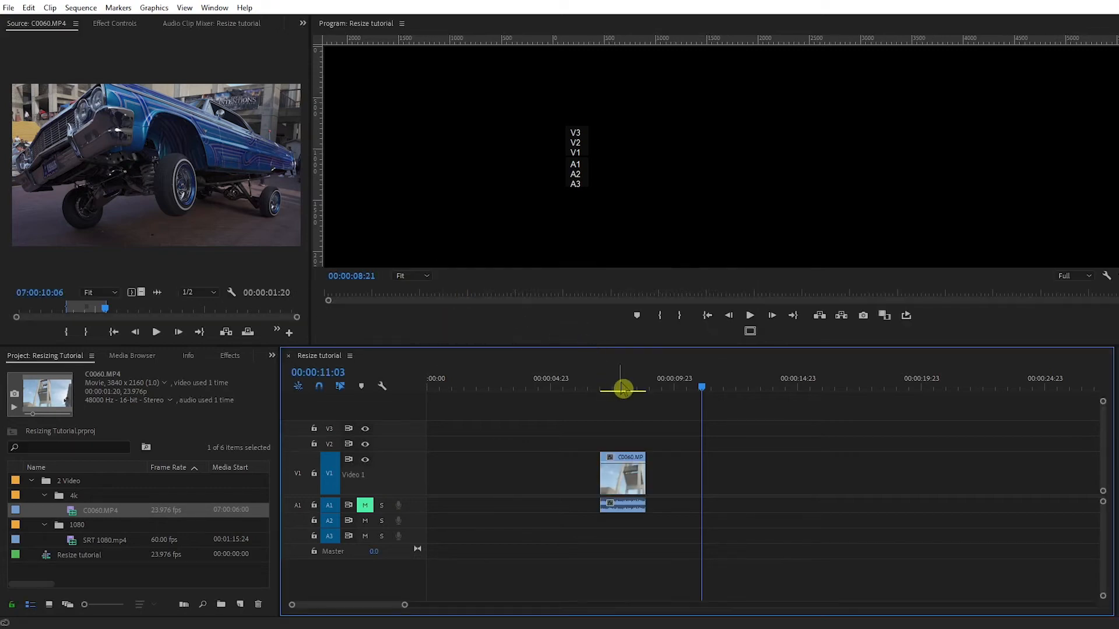
- Accept the 3840x2160, 23.976 fps Sequence Settings and delete all existing previews
{"action": "left_click", "coordinate": [619, 386]}
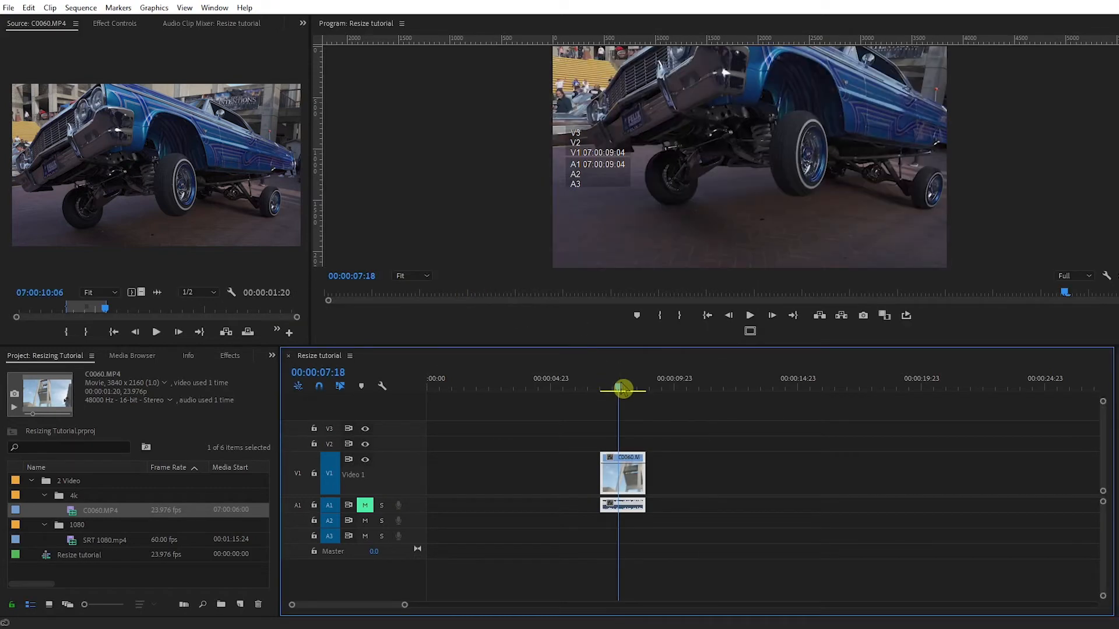
{"action": "left_click_drag", "start_coordinate": [623, 397], "coordinate": [640, 394]}
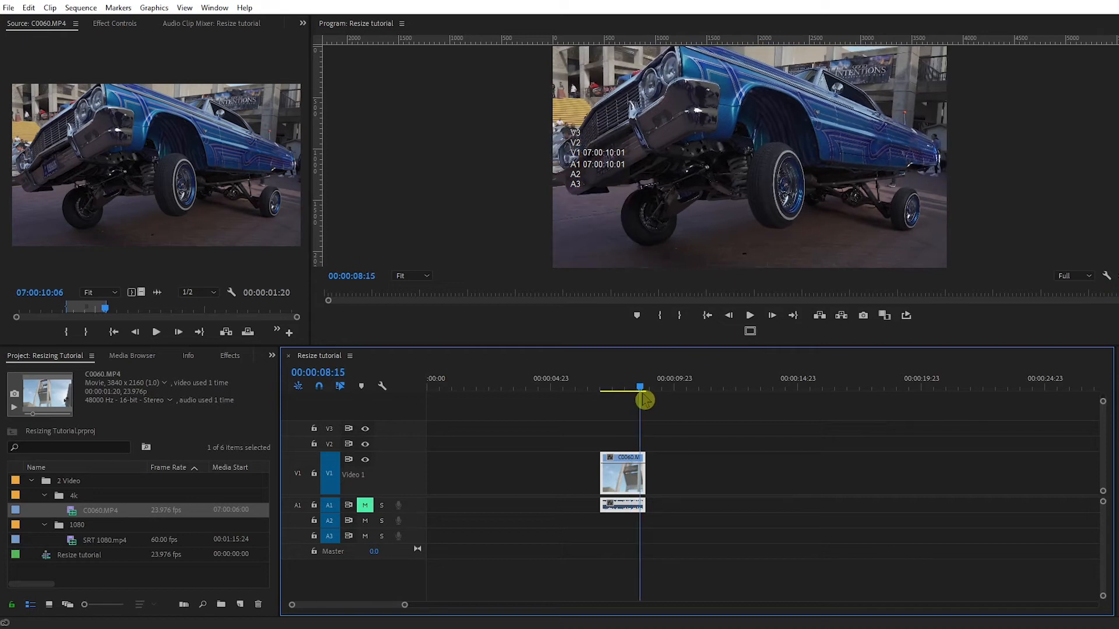
{"action": "left_click", "coordinate": [81, 8]}
{"action": "left_click", "coordinate": [109, 25]}
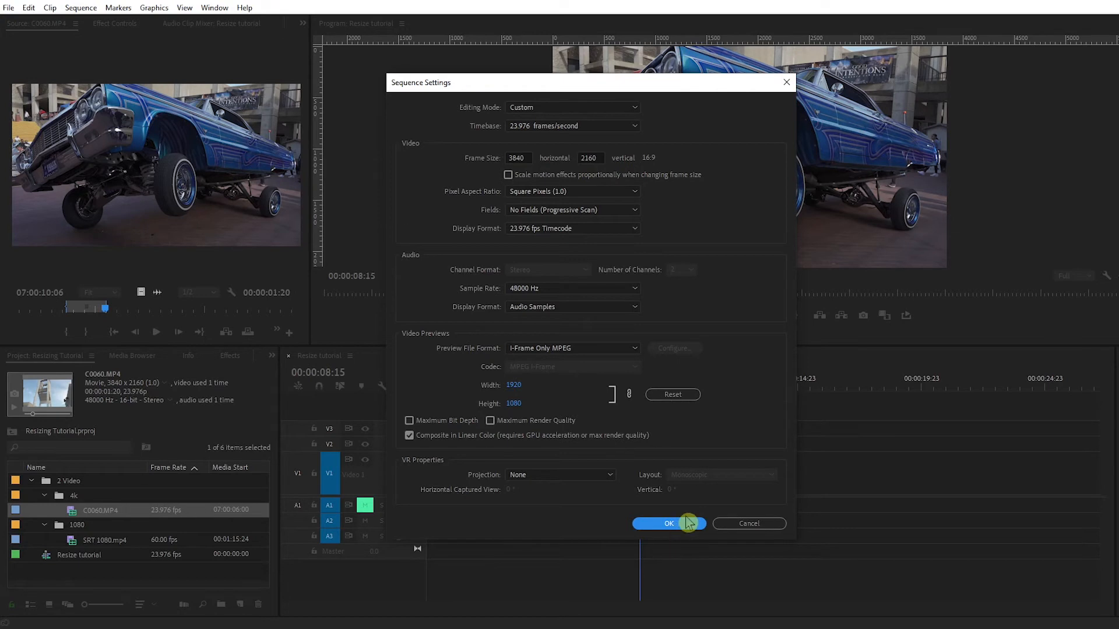
{"action": "left_click", "coordinate": [661, 525]}
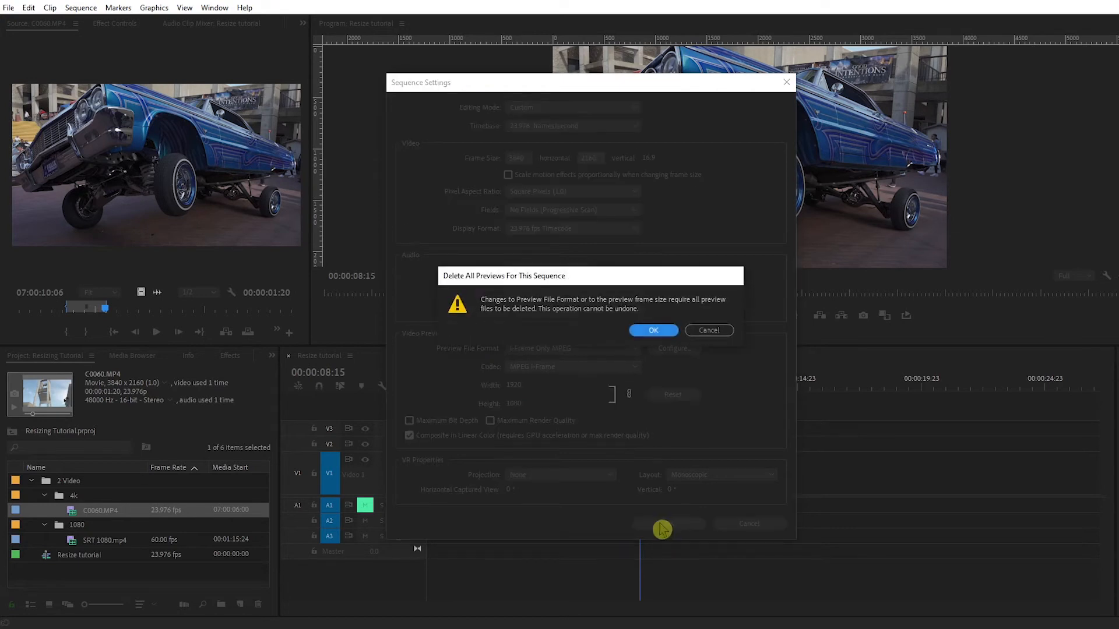
{"action": "left_click", "coordinate": [654, 329]}
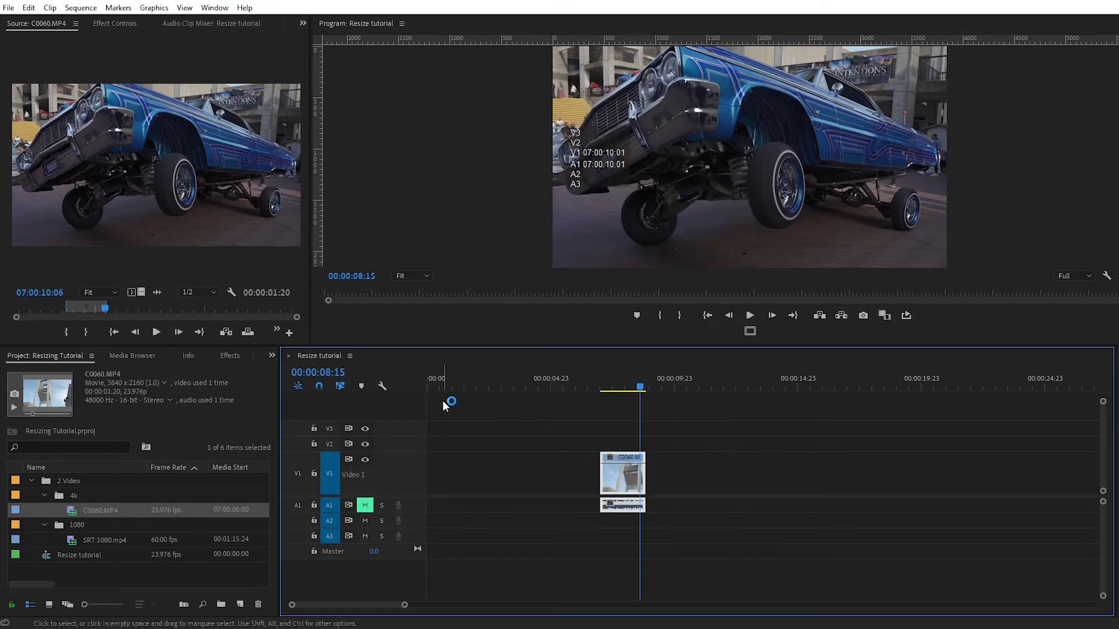
{"action": "left_click_drag", "start_coordinate": [641, 387], "coordinate": [666, 397]}
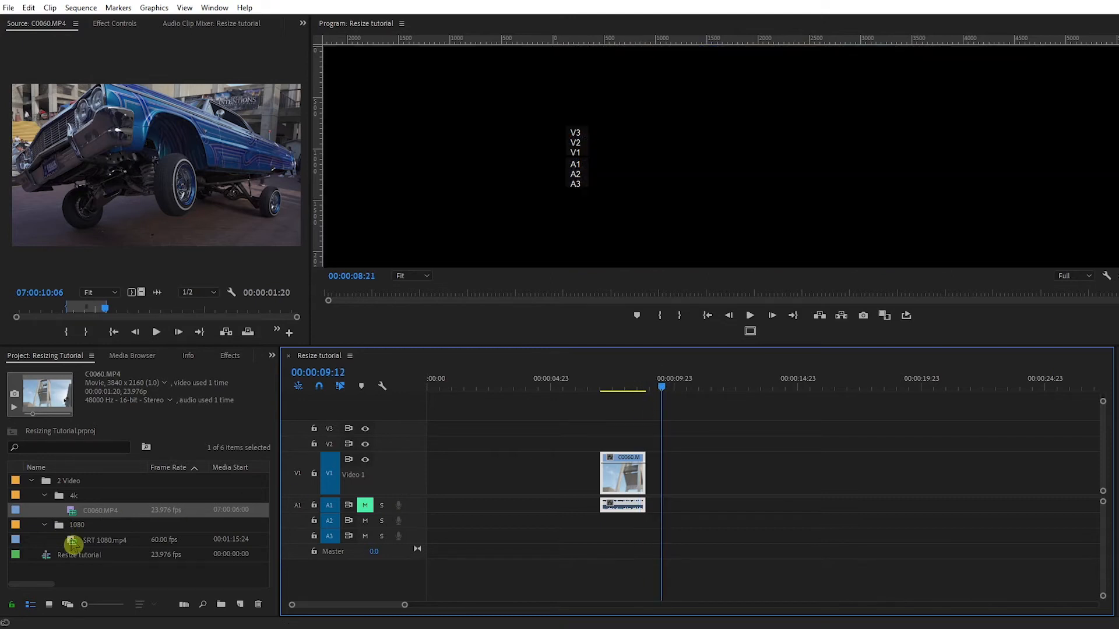
- Add SRT 1080.mp4 after C0060 on V1, then select it and show its Effect Controls
{"action": "left_click", "coordinate": [73, 545]}
{"action": "left_click_drag", "start_coordinate": [72, 548], "coordinate": [653, 489]}
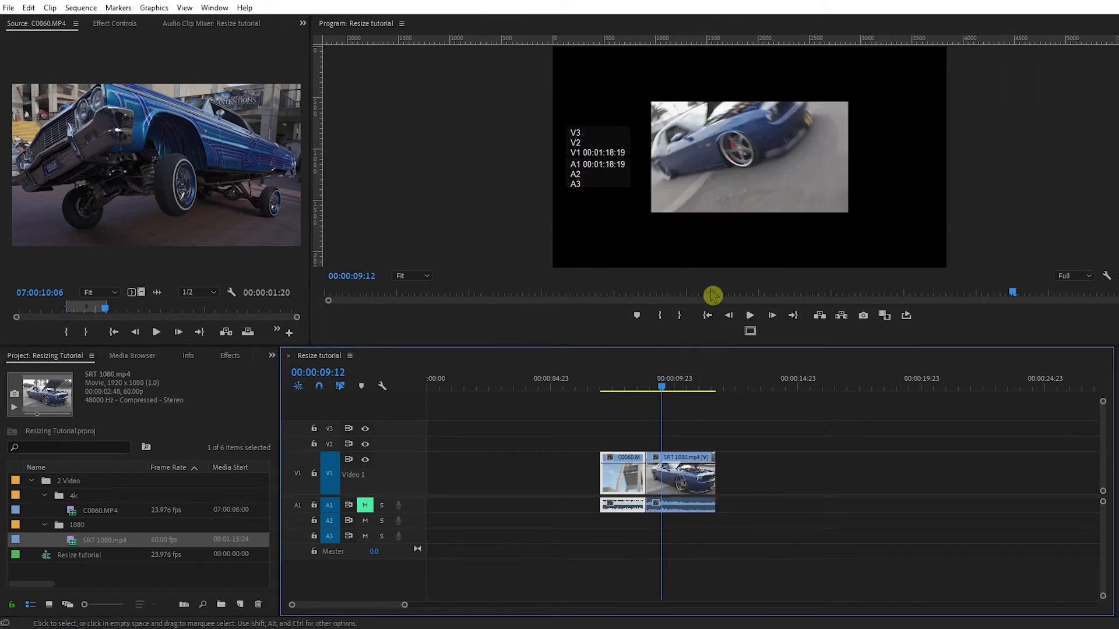
{"action": "left_click_drag", "start_coordinate": [668, 395], "coordinate": [674, 393]}
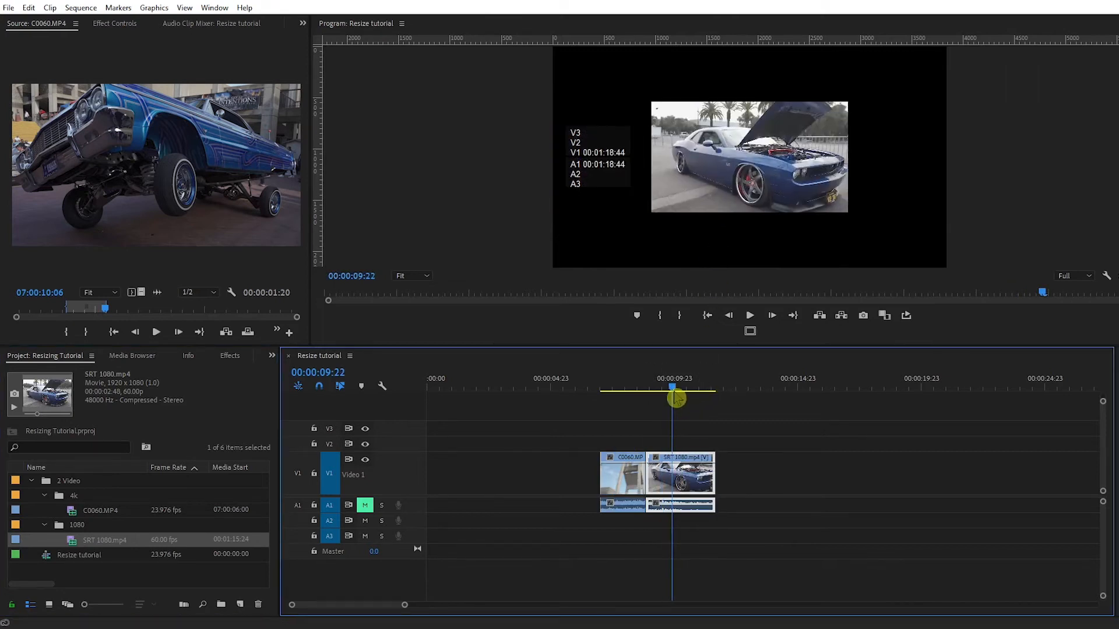
{"action": "left_click", "coordinate": [854, 31]}
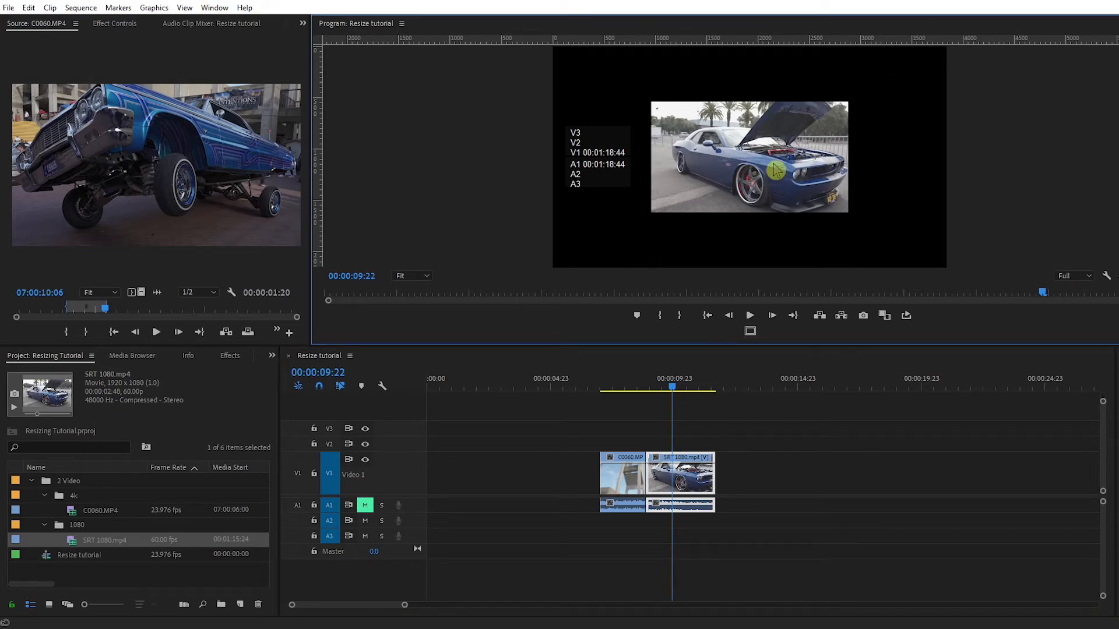
{"action": "left_click", "coordinate": [676, 490]}
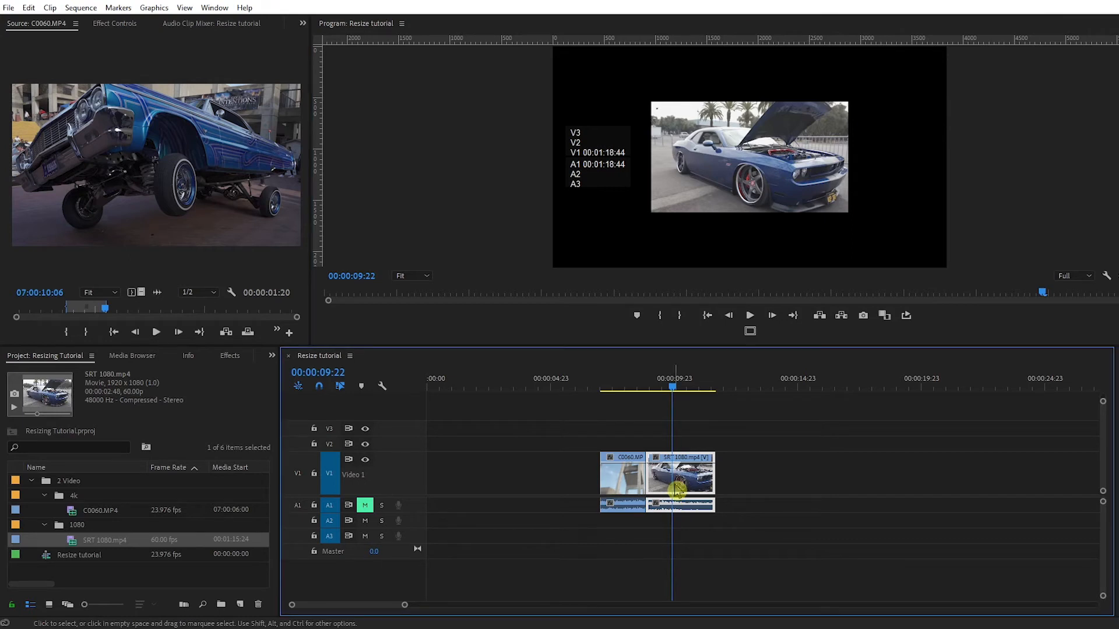
{"action": "left_click", "coordinate": [111, 23]}
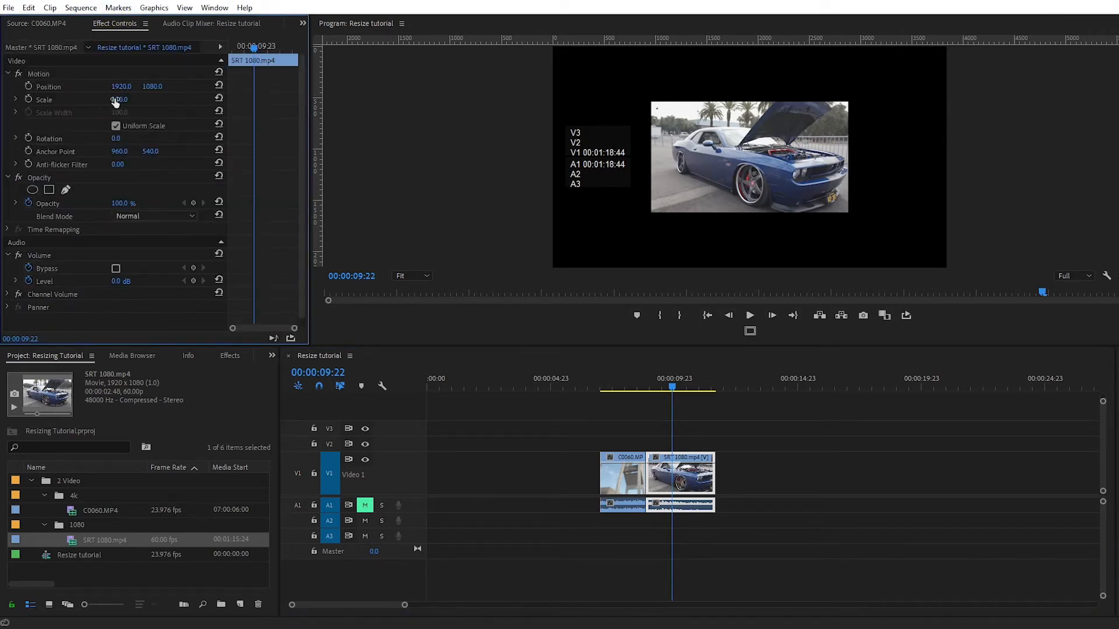
- Drag the SRT clip's Scale up to 205 and scrub through it to check the fill
{"action": "left_click_drag", "start_coordinate": [120, 99], "coordinate": [181, 99]}
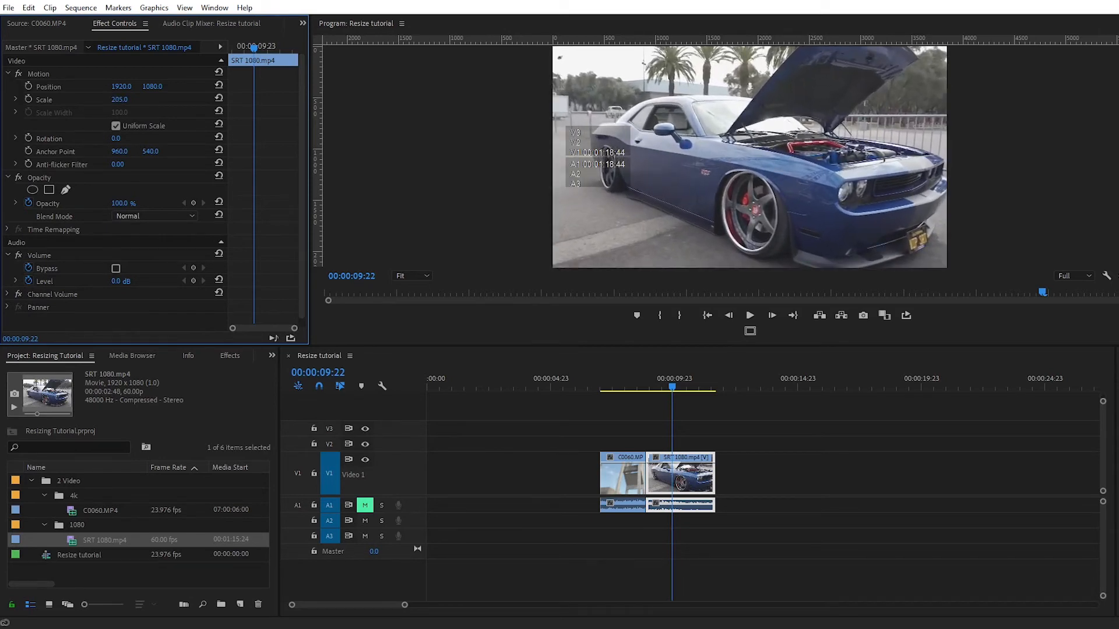
{"action": "left_click", "coordinate": [679, 395]}
{"action": "left_click_drag", "start_coordinate": [681, 399], "coordinate": [689, 404]}
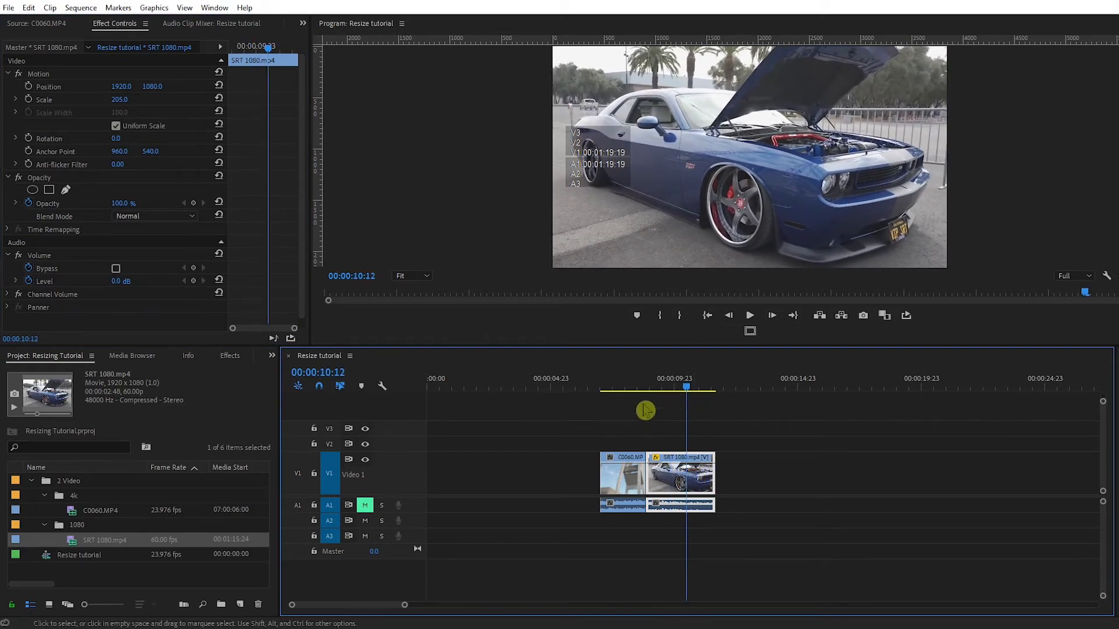
- Select the lowrider clip and then the SRT clip to compare their Scale values
{"action": "left_click", "coordinate": [630, 389]}
{"action": "left_click", "coordinate": [631, 482]}
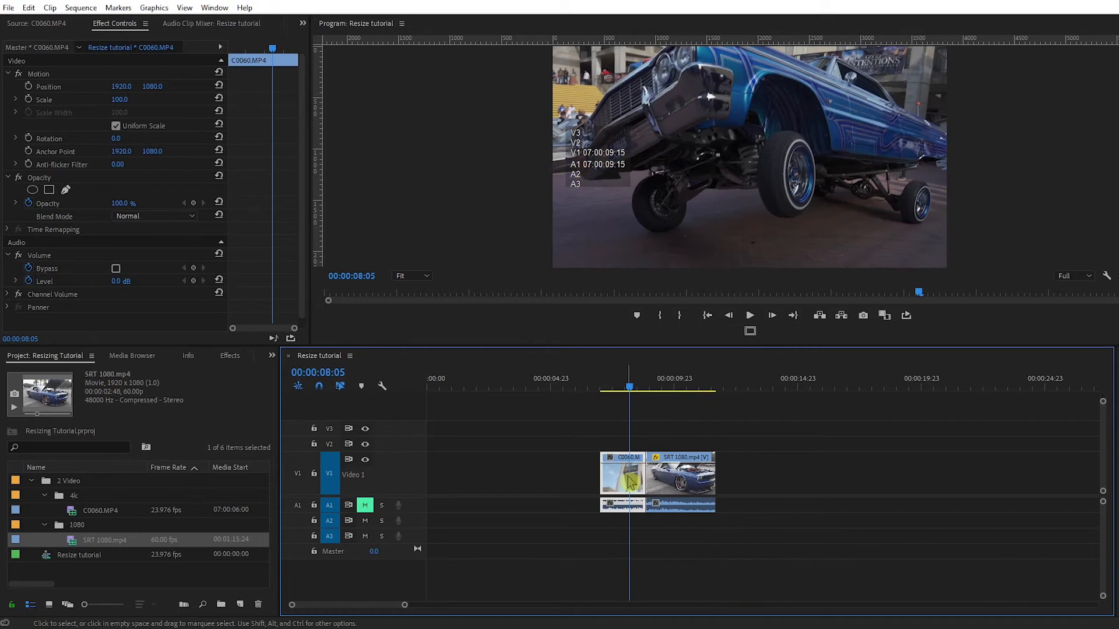
{"action": "left_click", "coordinate": [689, 388]}
{"action": "left_click", "coordinate": [689, 478]}
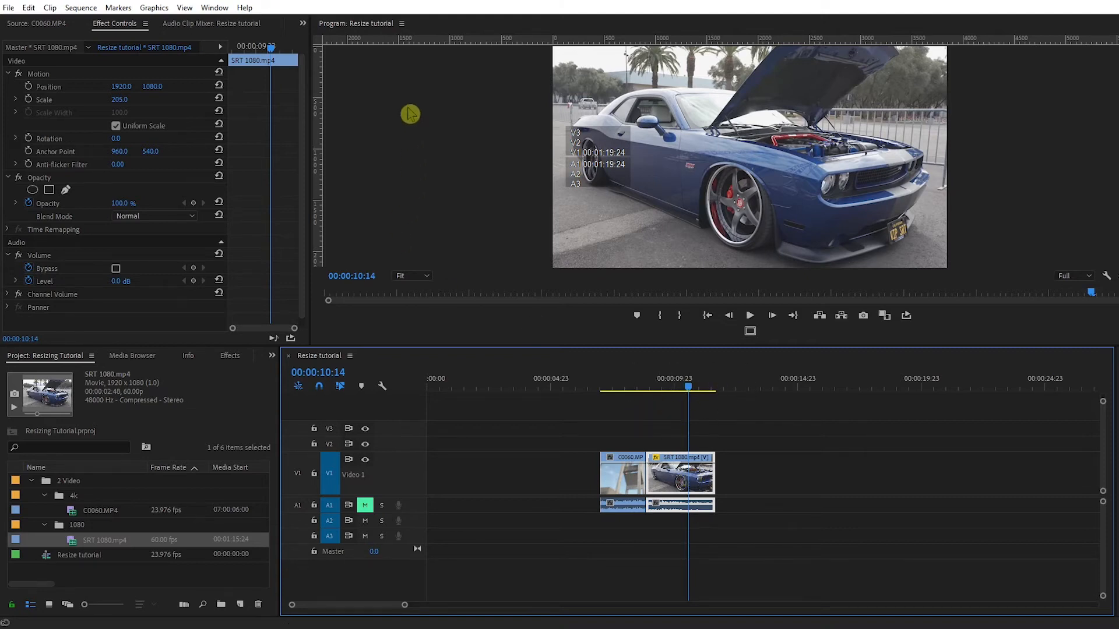
- Change the sequence frame size from 3840x2160 to 1920x1080 in Sequence Settings
{"action": "left_click", "coordinate": [80, 7]}
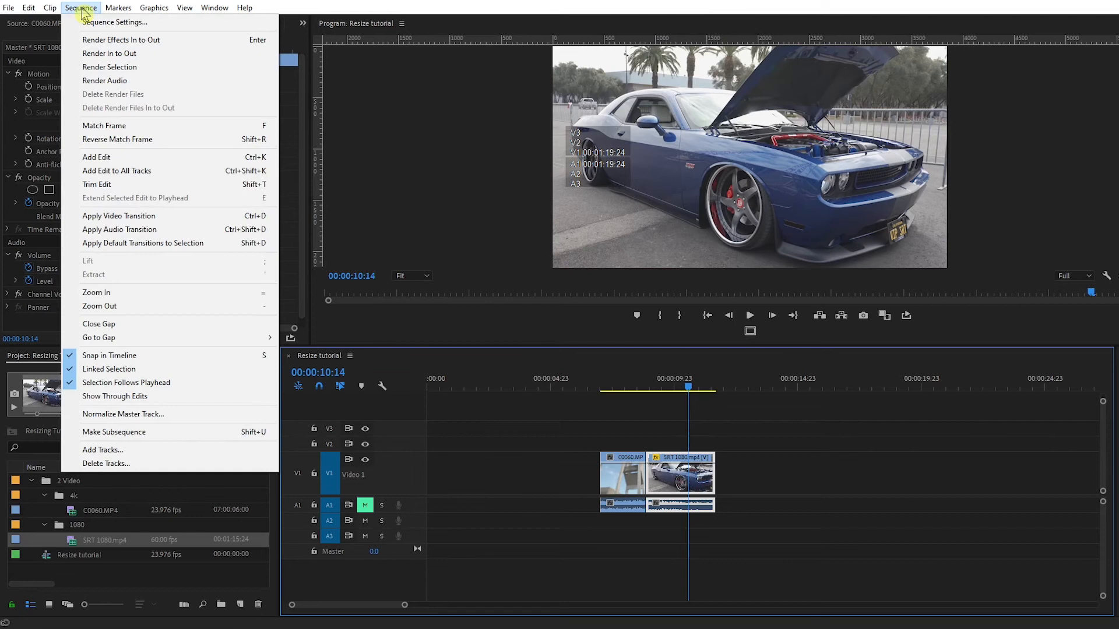
{"action": "left_click", "coordinate": [93, 24]}
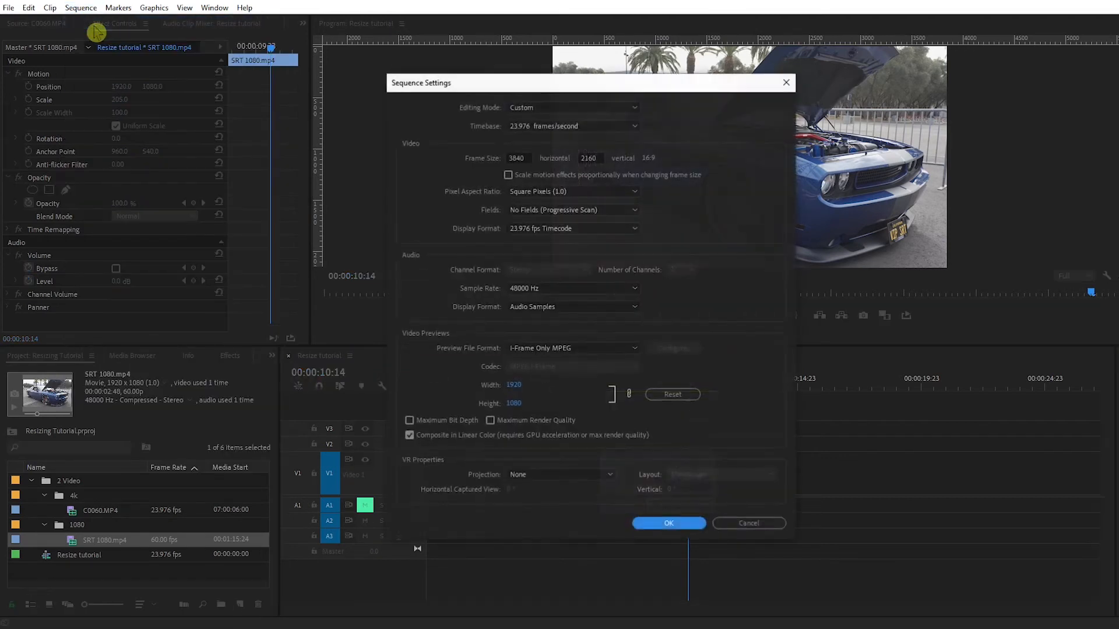
{"action": "left_click", "coordinate": [526, 158]}
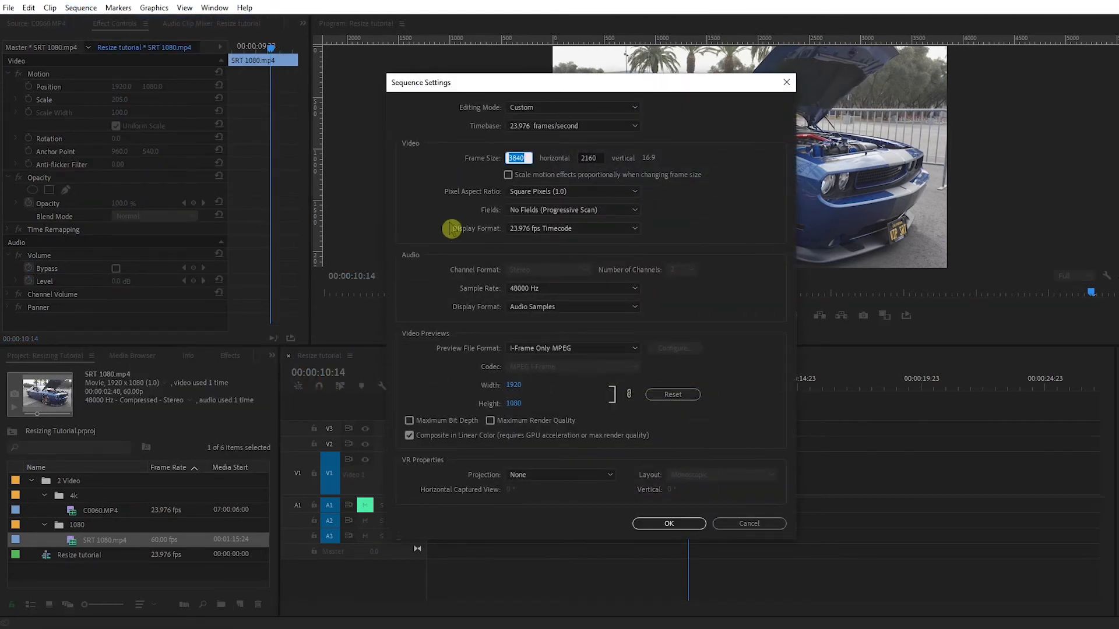
{"action": "type", "text": "1920"}
{"action": "left_click", "coordinate": [598, 158]}
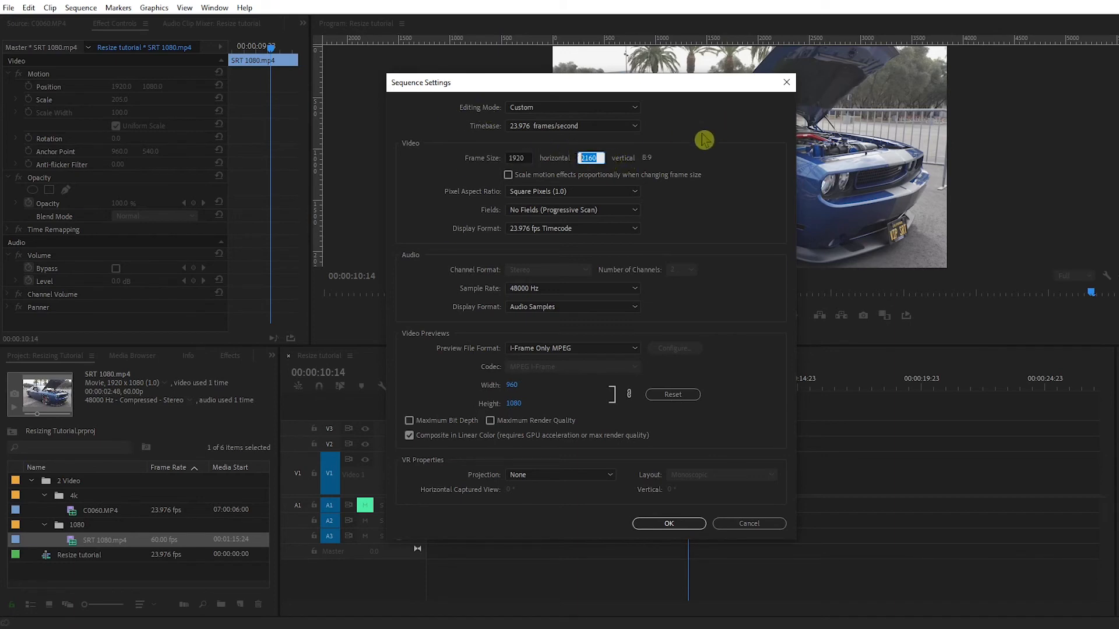
{"action": "type", "text": "1"}
{"action": "left_click", "coordinate": [681, 523]}
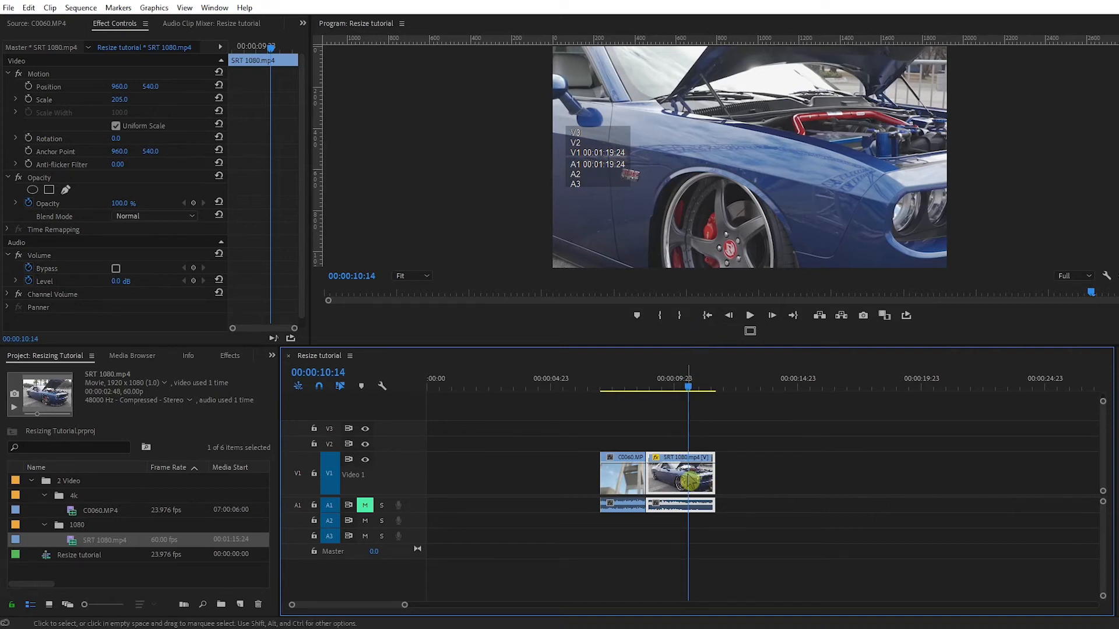
- Set the SRT 1080.mp4 clip's Scale from 205 to 100, then move the playhead onto C0060
{"action": "left_click", "coordinate": [119, 100]}
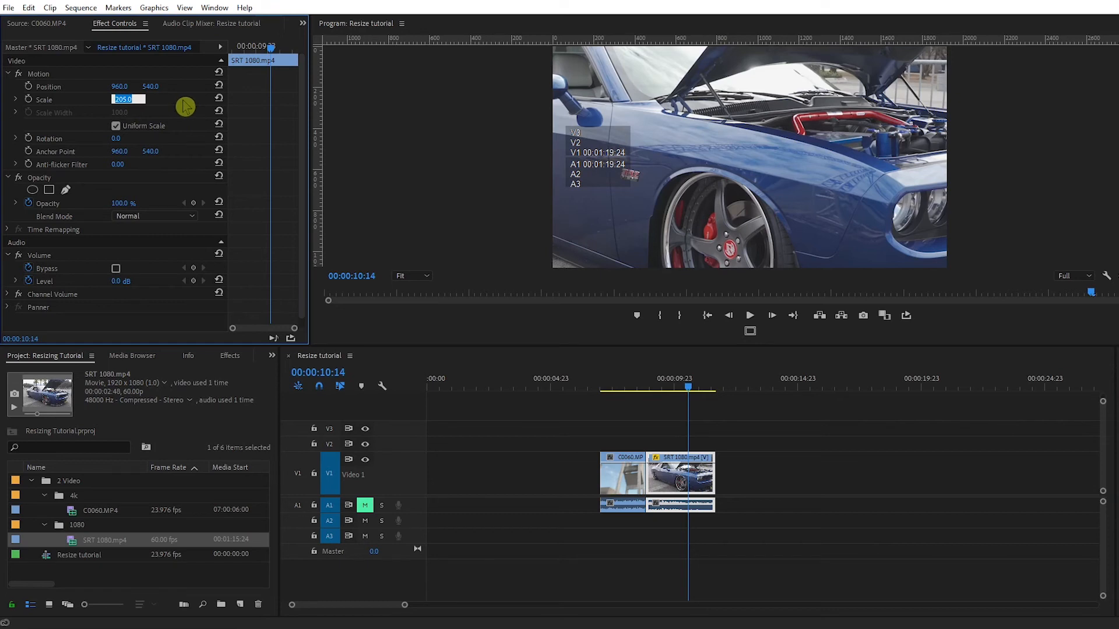
{"action": "type", "text": "100"}
{"action": "left_click", "coordinate": [185, 107]}
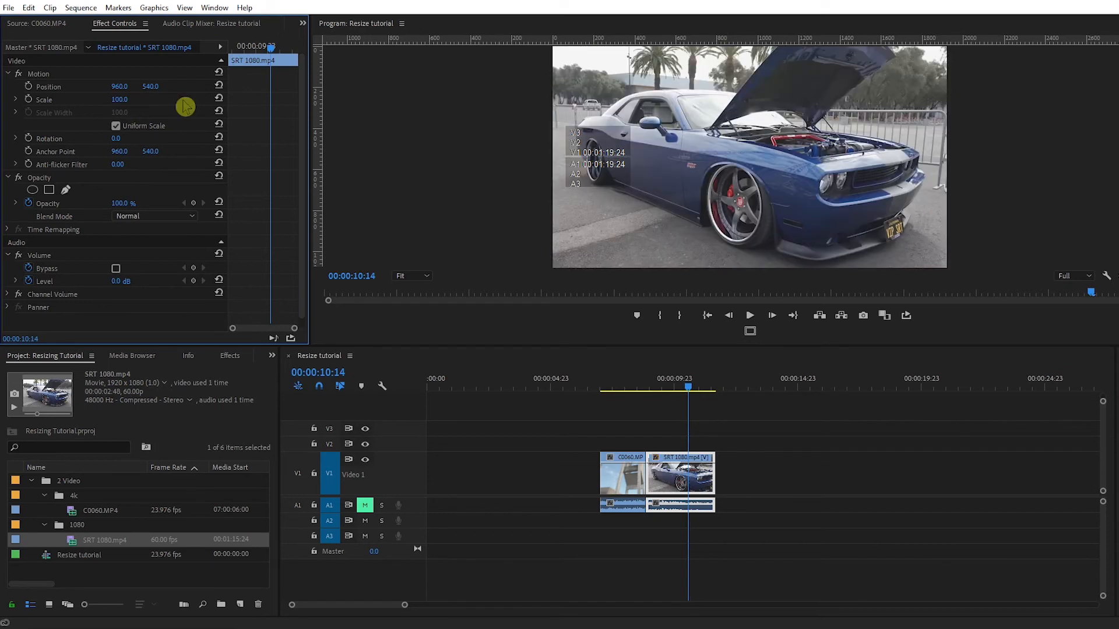
{"action": "left_click", "coordinate": [624, 387]}
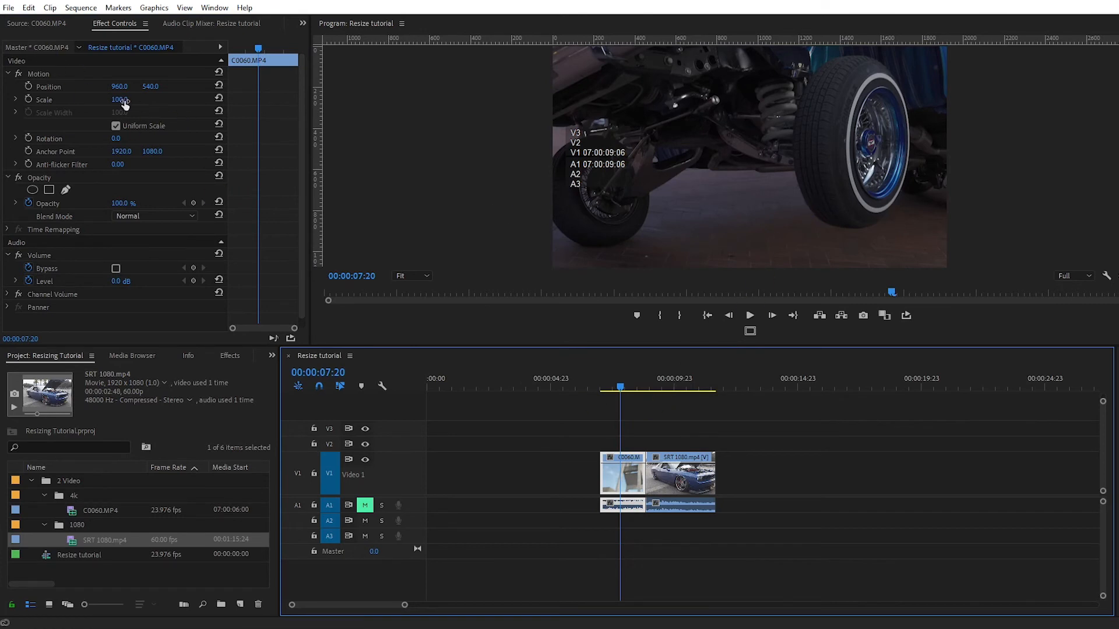
- Try C0060 at Scale 50, restore it to 100, and select Motion for on-screen handles
{"action": "left_click_drag", "start_coordinate": [119, 99], "coordinate": [91, 100]}
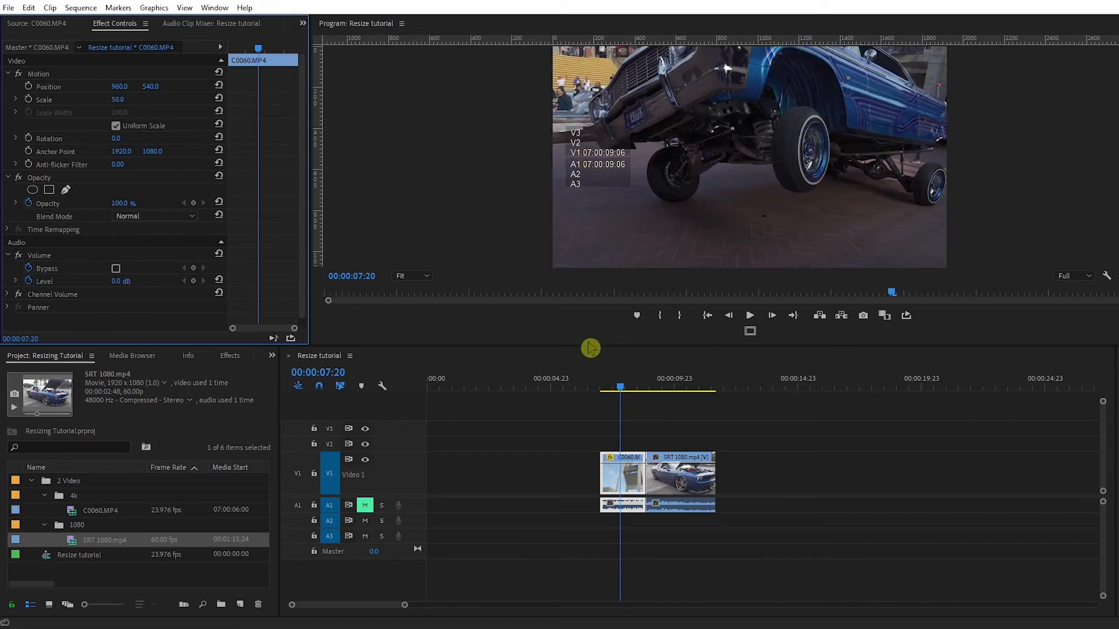
{"action": "left_click", "coordinate": [117, 100]}
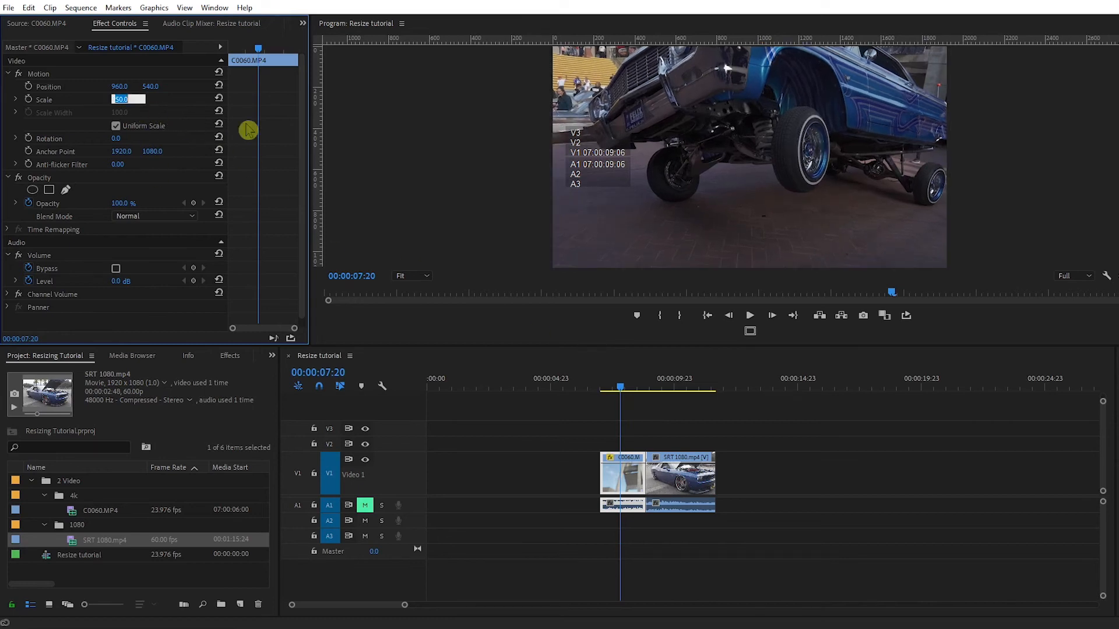
{"action": "type", "text": "100"}
{"action": "left_click", "coordinate": [396, 141]}
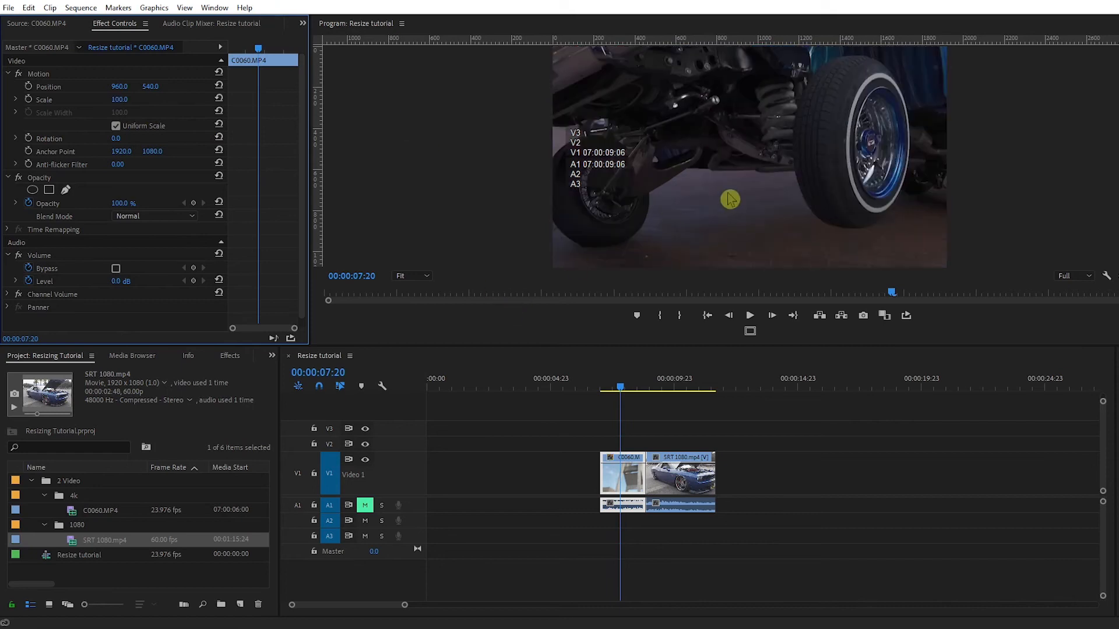
{"action": "left_click", "coordinate": [649, 194]}
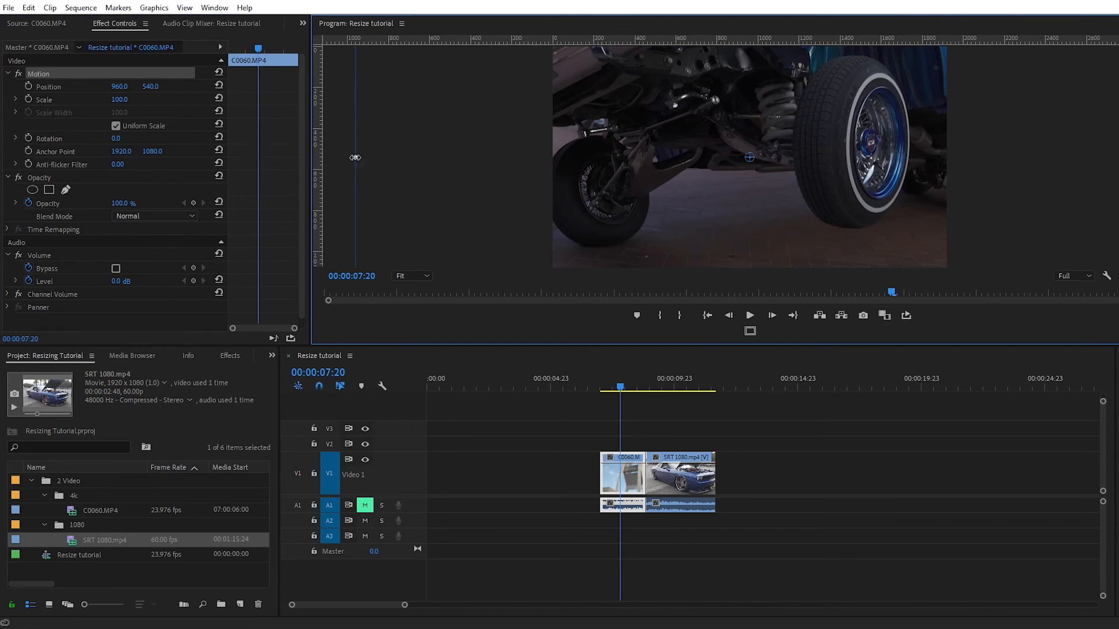
- With Uniform Scale off, resize C0060 on screen to width 50.2 and height 52.5
{"action": "left_click_drag", "start_coordinate": [355, 158], "coordinate": [551, 167]}
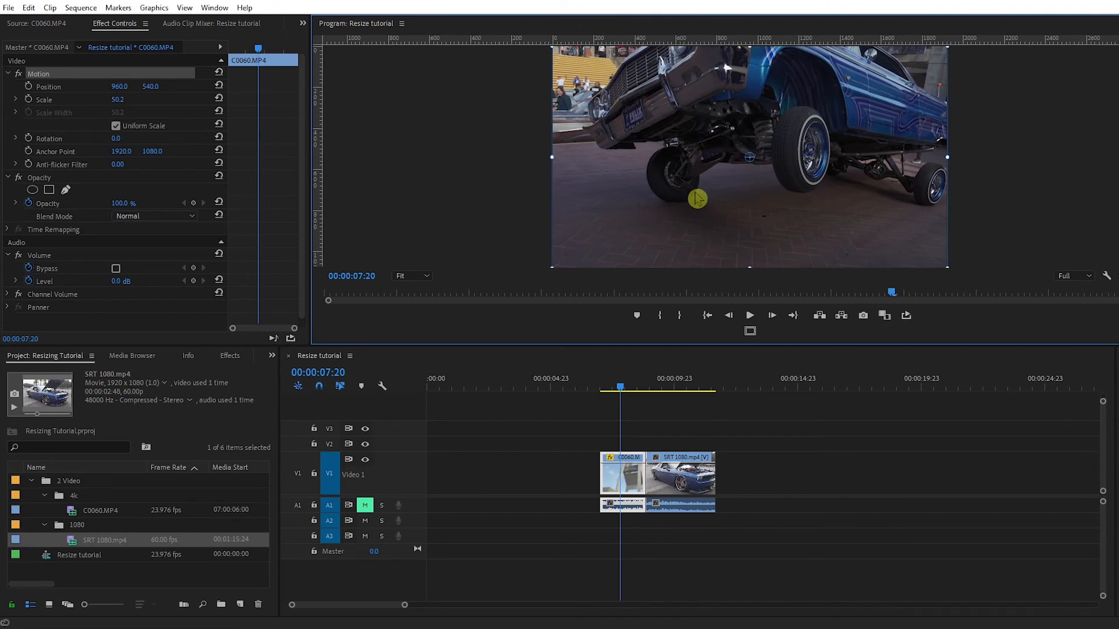
{"action": "left_click", "coordinate": [116, 127]}
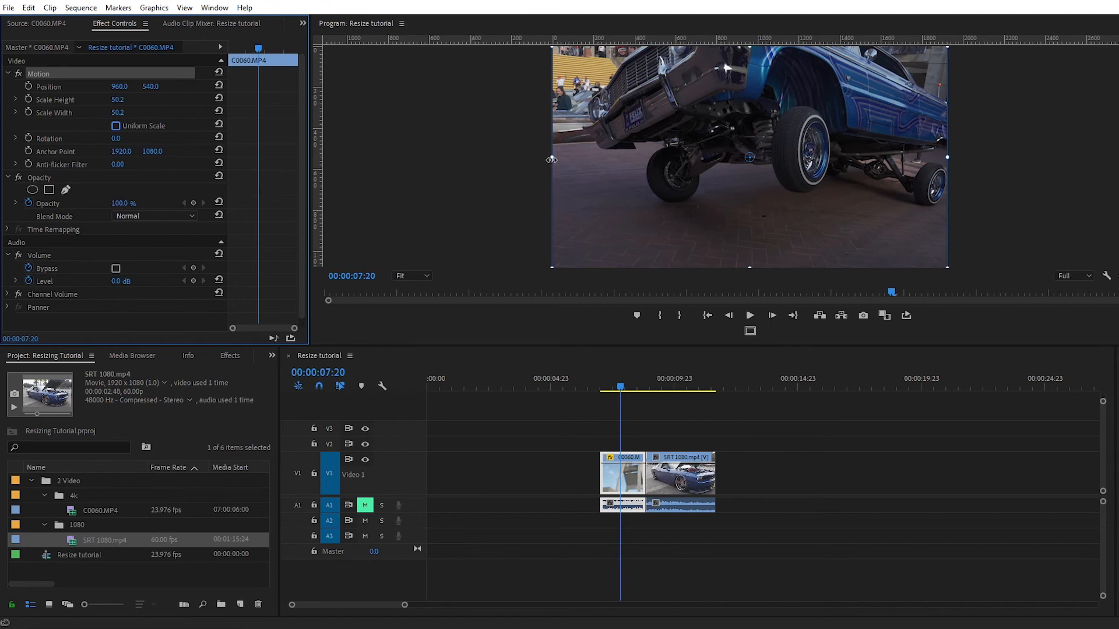
{"action": "left_click_drag", "start_coordinate": [551, 158], "coordinate": [539, 167]}
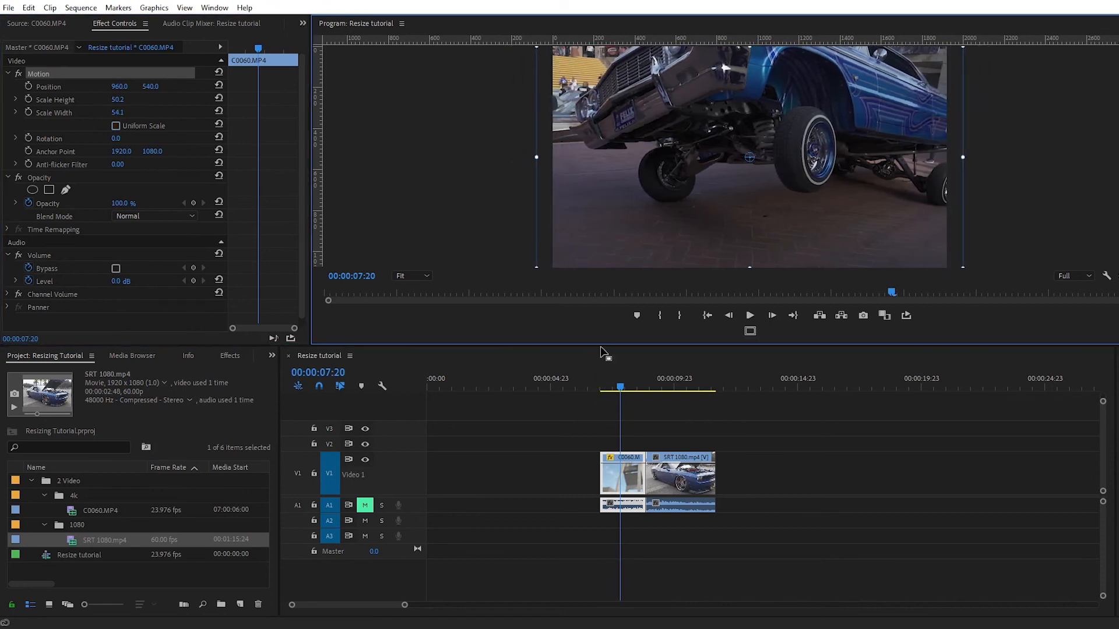
{"action": "left_click_drag", "start_coordinate": [601, 346], "coordinate": [601, 439]}
{"action": "mouse_move", "coordinate": [750, 360]}
{"action": "left_mouse_down"}
{"action": "mouse_move", "coordinate": [749, 331]}
{"action": "mouse_move", "coordinate": [750, 366]}
{"action": "left_mouse_up"}
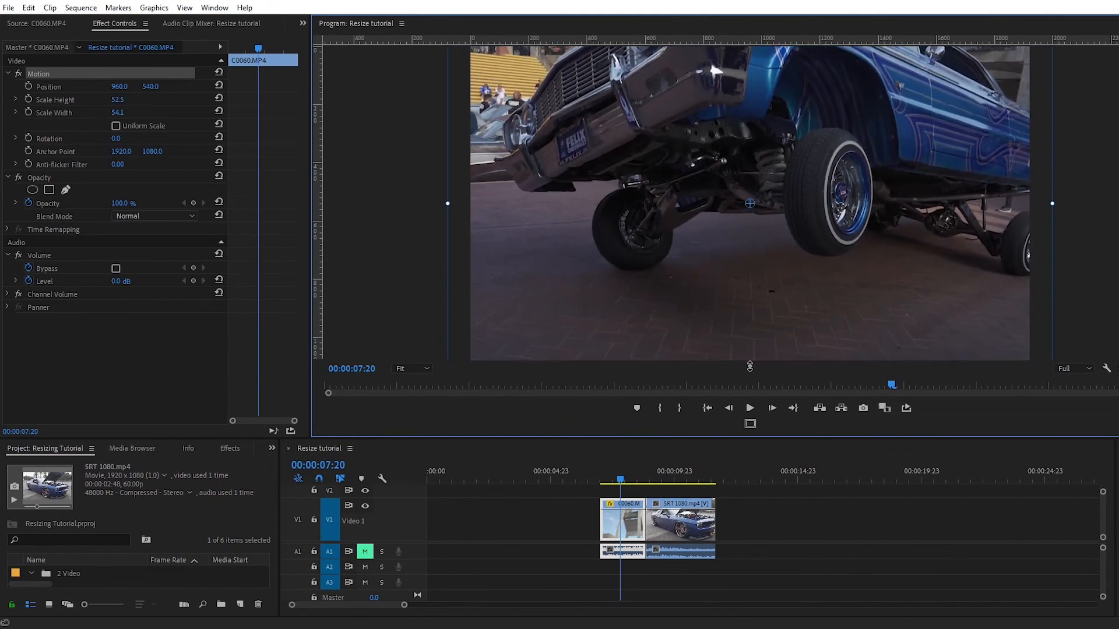
{"action": "left_click_drag", "start_coordinate": [445, 215], "coordinate": [465, 239]}
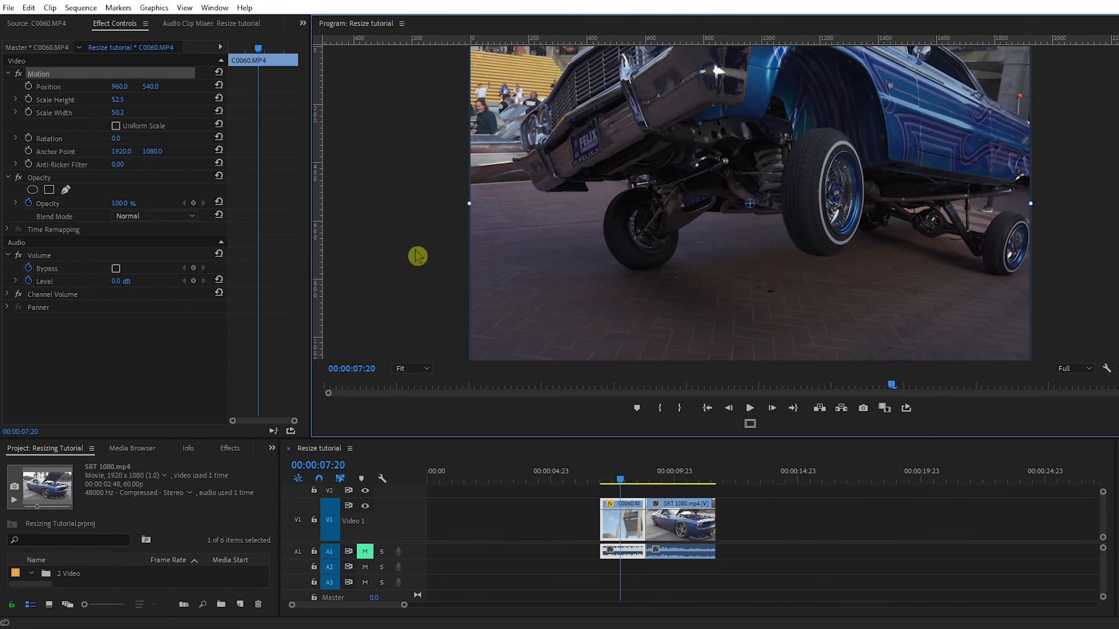
- Re-enable Uniform Scale and fit C0060 at Scale 50, positioned at 962.1, 542.1
{"action": "left_click", "coordinate": [116, 126]}
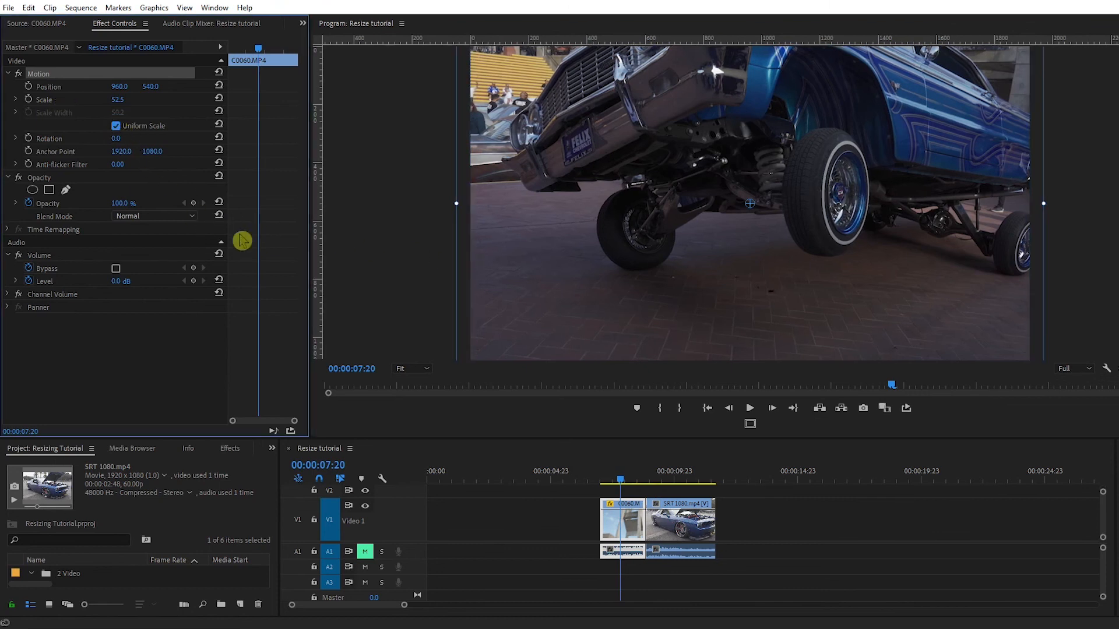
{"action": "left_click_drag", "start_coordinate": [674, 200], "coordinate": [681, 243]}
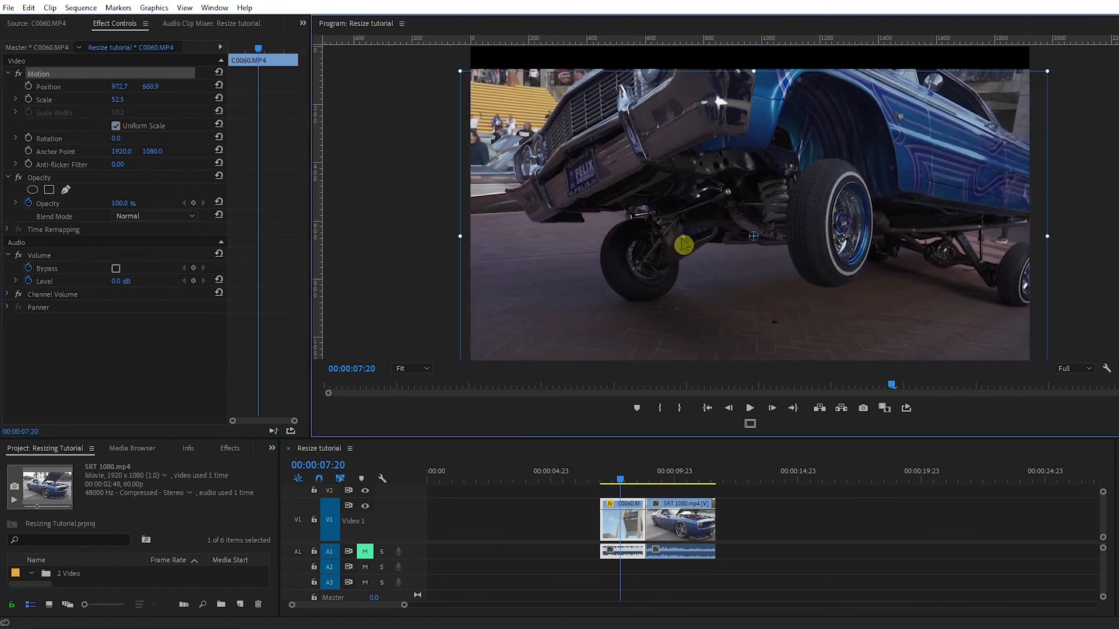
{"action": "left_click_drag", "start_coordinate": [753, 88], "coordinate": [744, 128]}
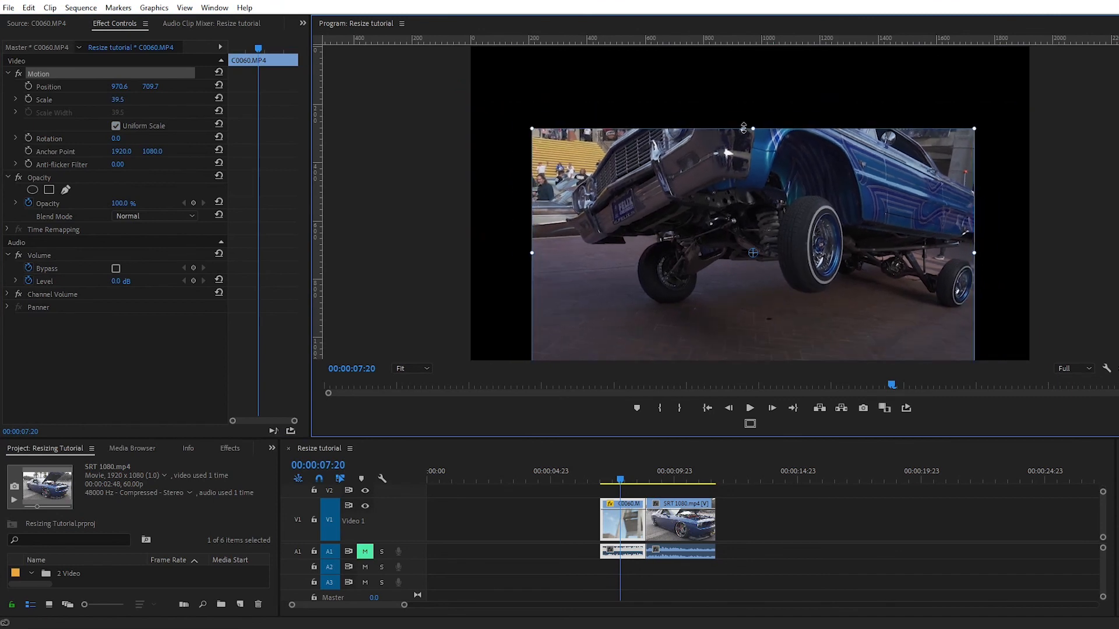
{"action": "left_click_drag", "start_coordinate": [691, 254], "coordinate": [681, 216]}
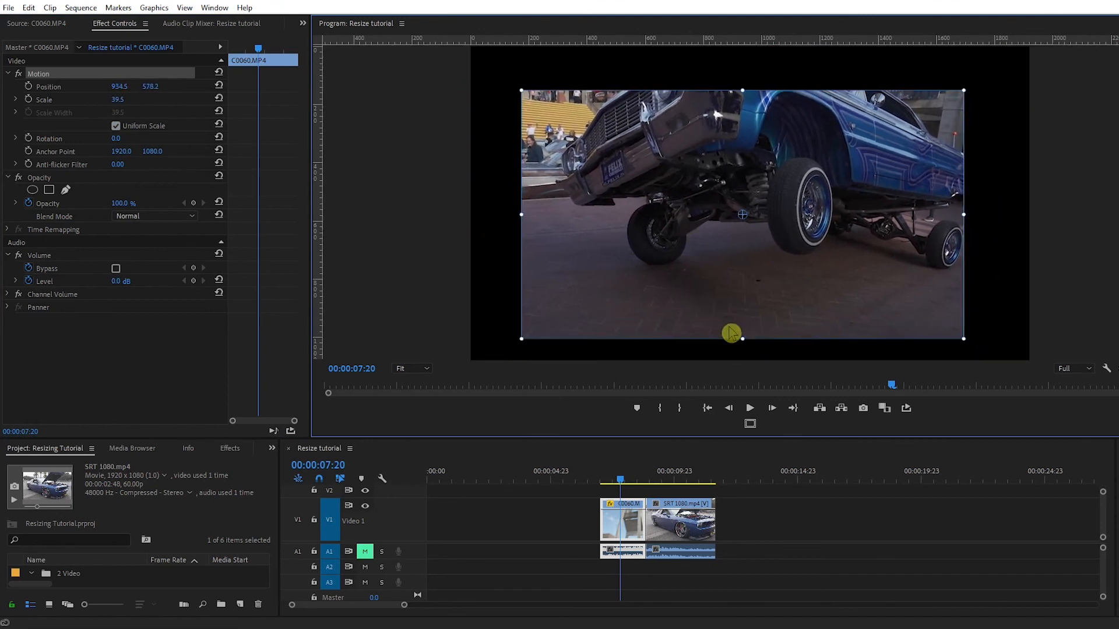
{"action": "left_click_drag", "start_coordinate": [743, 341], "coordinate": [749, 372]}
{"action": "mouse_move", "coordinate": [761, 334]}
{"action": "left_mouse_down"}
{"action": "mouse_move", "coordinate": [767, 320]}
{"action": "mouse_move", "coordinate": [746, 356]}
{"action": "mouse_move", "coordinate": [762, 319]}
{"action": "left_mouse_up"}
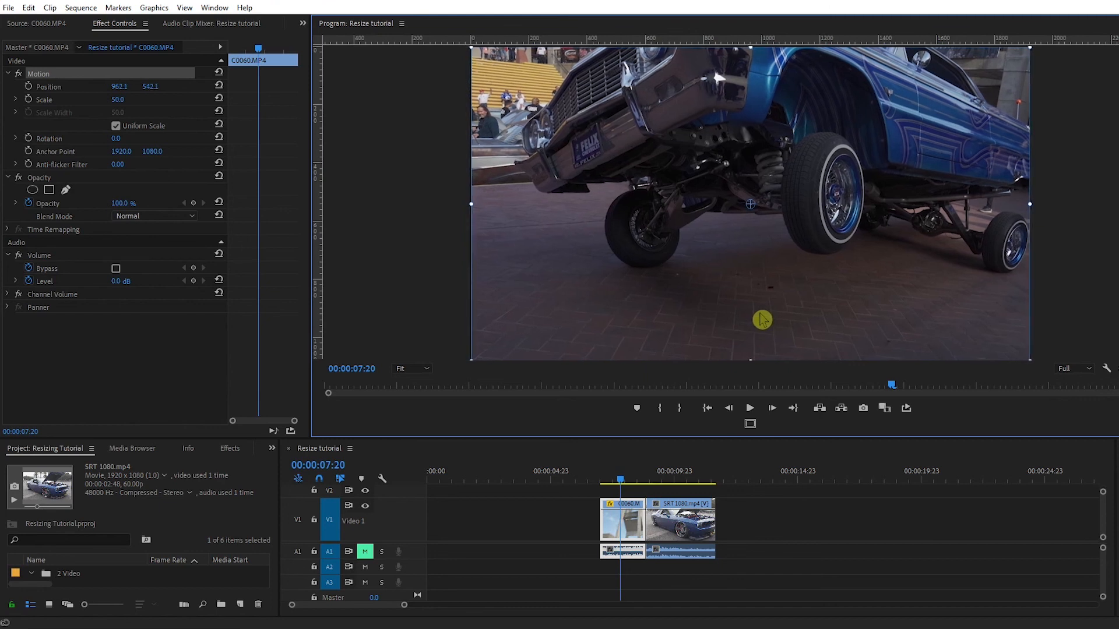